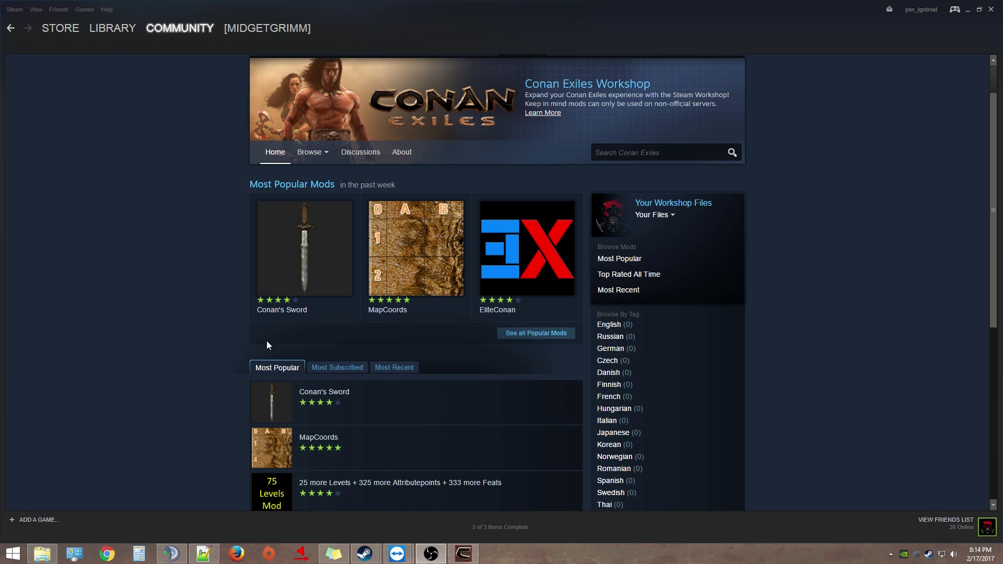
Scroll the Conan Exiles Workshop page, briefly start the web browser, then return to Steam
{"action": "scroll", "coordinate": [172, 342], "scroll_direction": "down", "scroll_amount": 3}
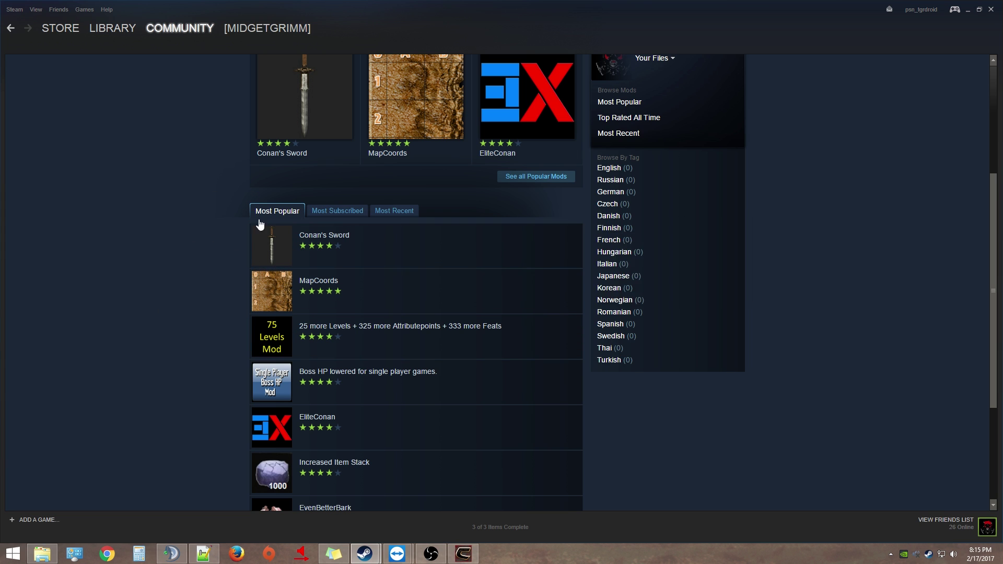
{"action": "scroll", "coordinate": [324, 314], "scroll_direction": "up", "scroll_amount": 4}
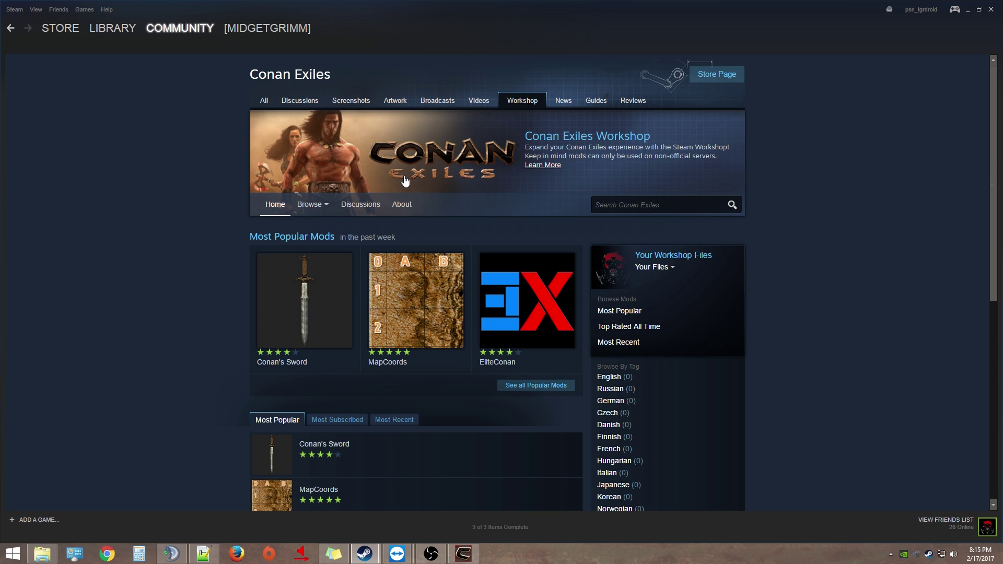
{"action": "left_click", "coordinate": [107, 554]}
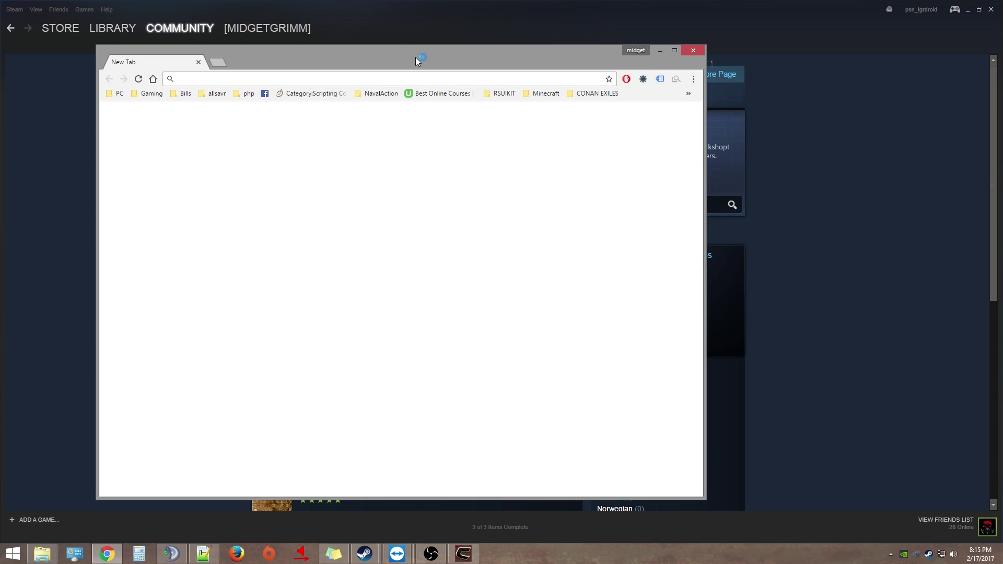
{"action": "left_click", "coordinate": [808, 150]}
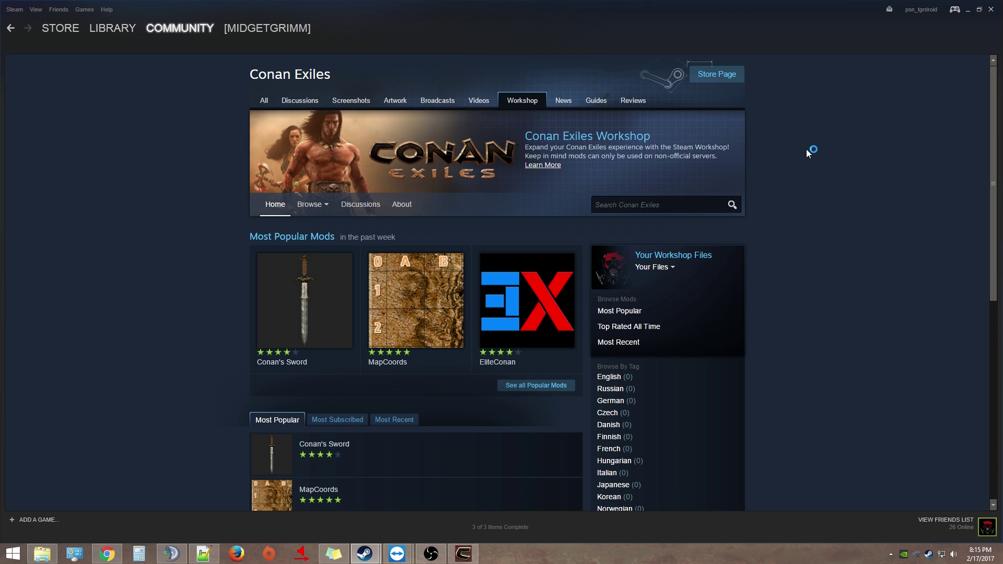
Go back to the Conan Exiles store page and copy its page URL
{"action": "right_click", "coordinate": [164, 120]}
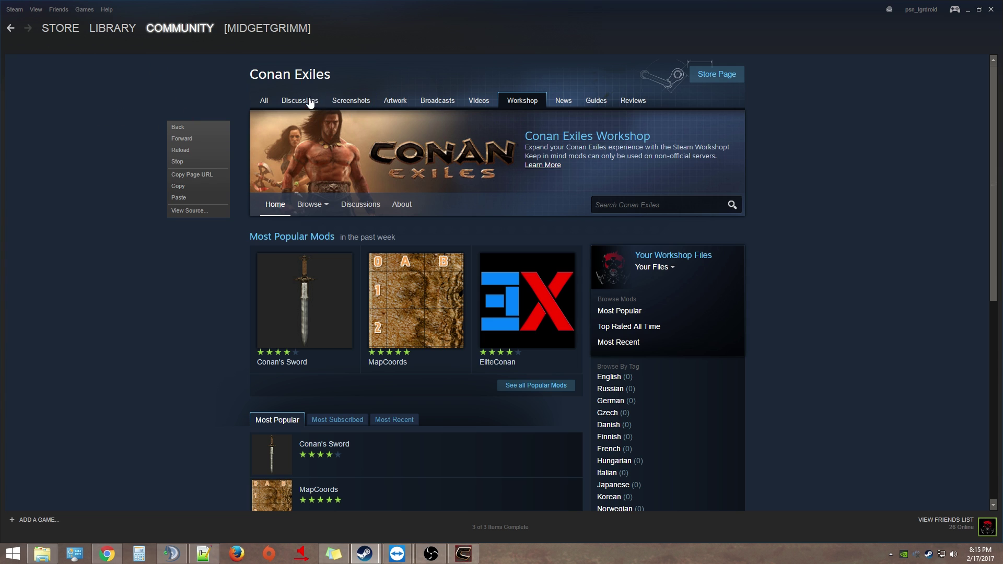
{"action": "left_click", "coordinate": [716, 75]}
{"action": "right_click", "coordinate": [95, 208]}
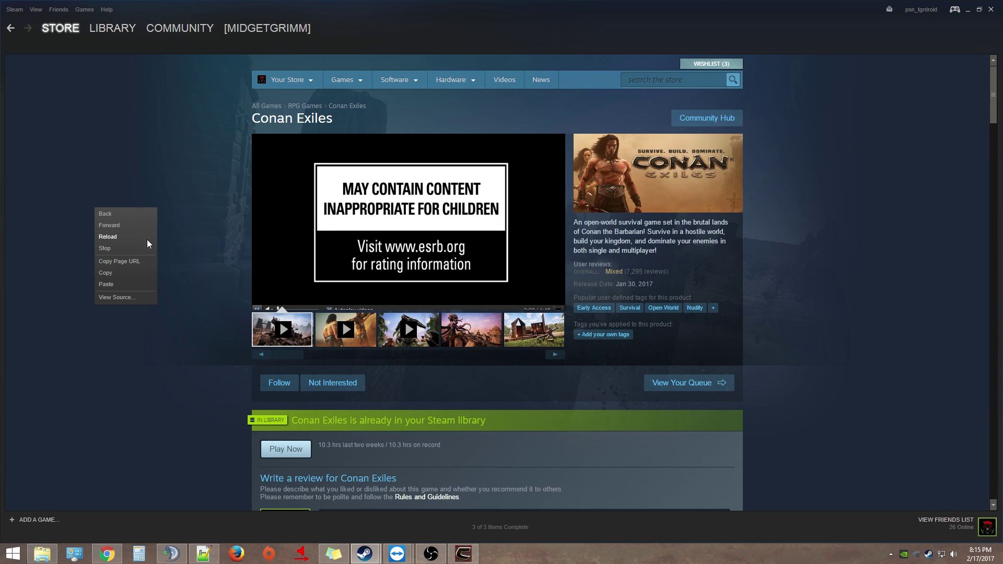
{"action": "left_click", "coordinate": [130, 259]}
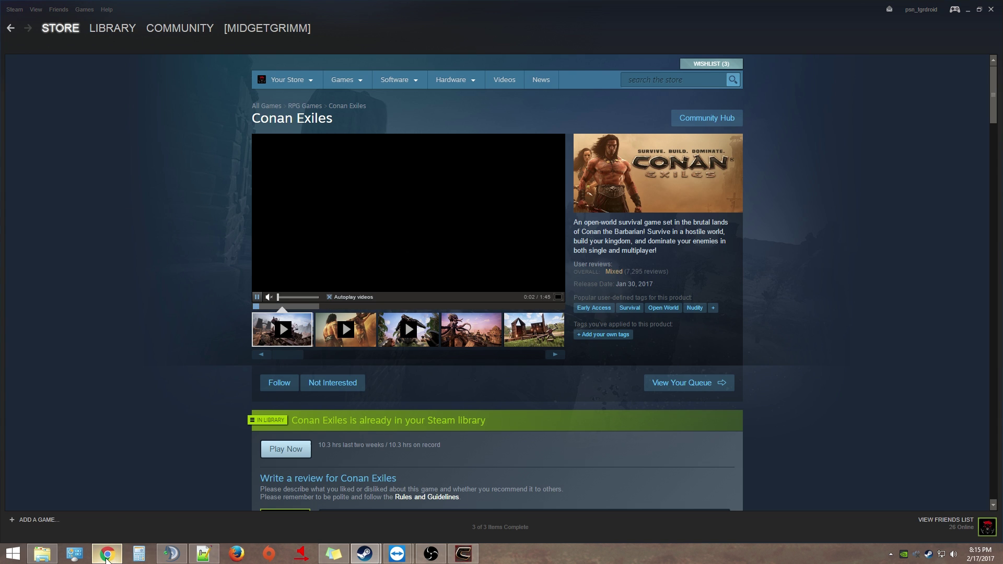
Load the copied store URL in Chrome, select app ID 440900 in the address, then close Chrome
{"action": "left_click", "coordinate": [107, 554]}
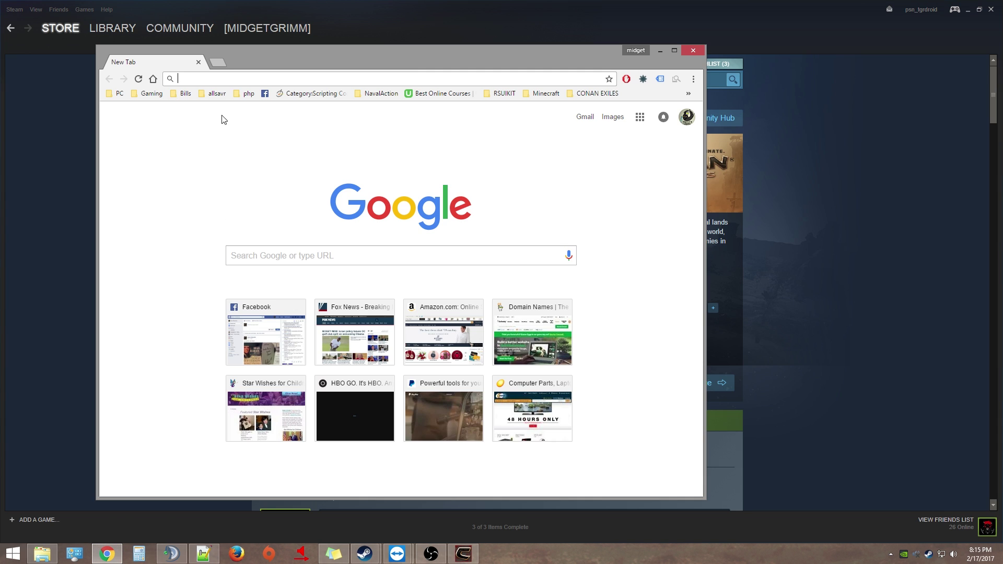
{"action": "right_click", "coordinate": [201, 79]}
{"action": "left_click", "coordinate": [235, 141]}
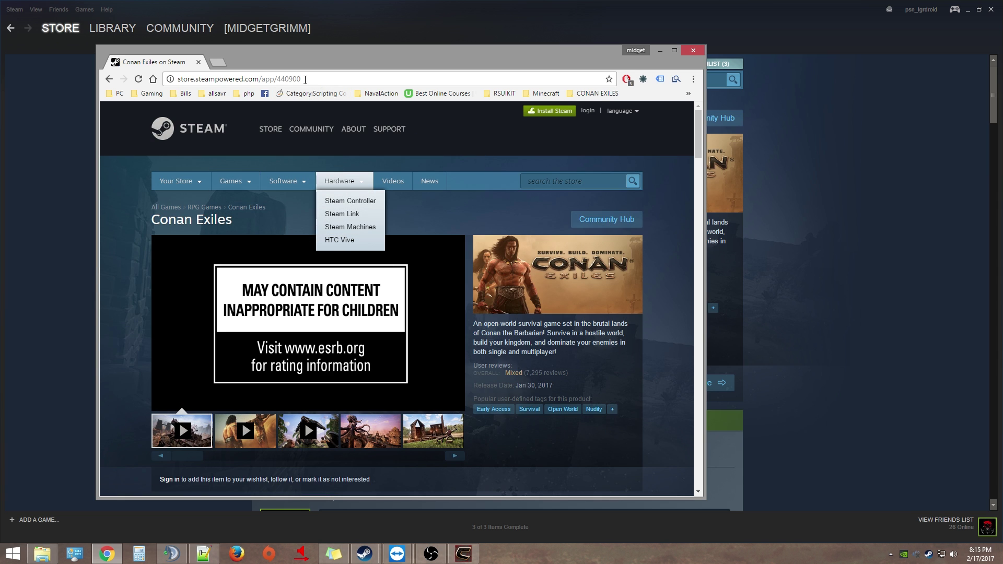
{"action": "left_click_drag", "start_coordinate": [305, 80], "coordinate": [278, 82]}
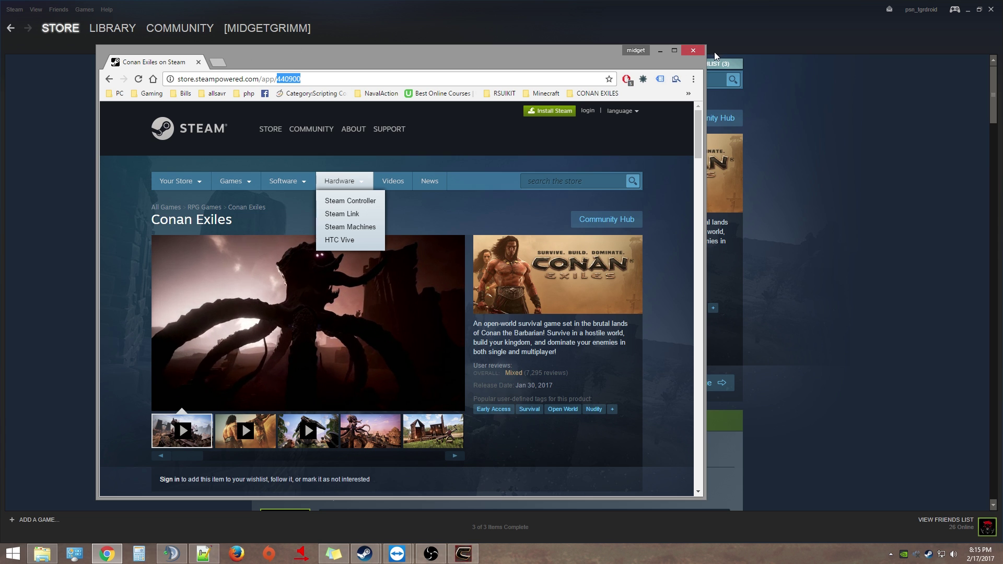
{"action": "left_click", "coordinate": [660, 50]}
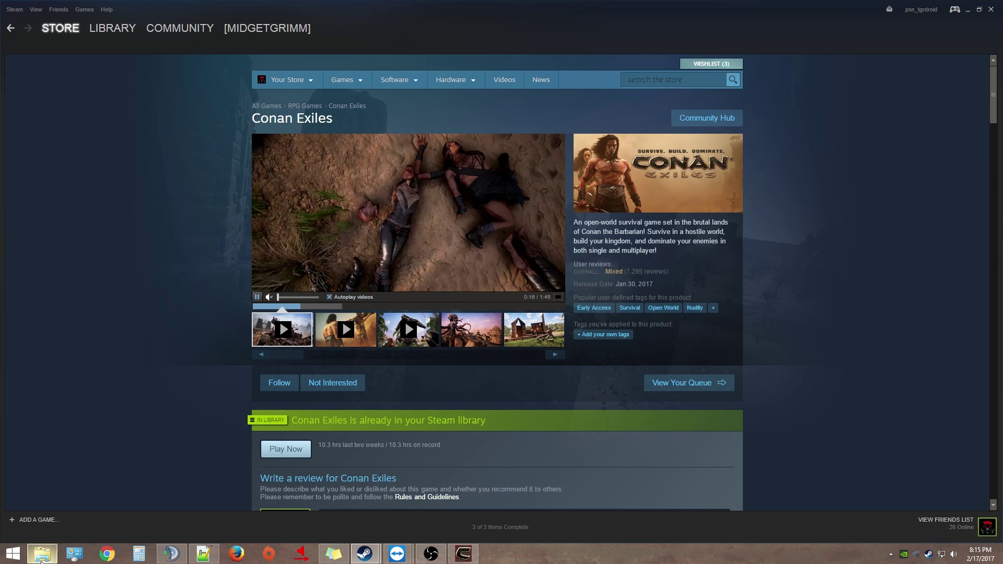
Browse steamapps\workshop\content\440900, check folder 862575104, then open 863319225 containing ConanSword_v1.pak
{"action": "left_click", "coordinate": [42, 553]}
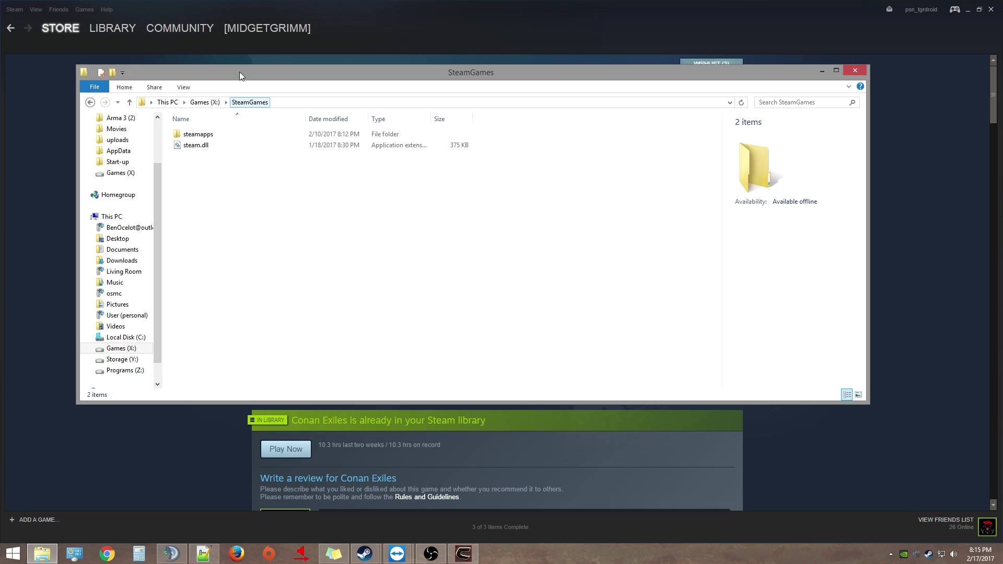
{"action": "double_click", "coordinate": [192, 134]}
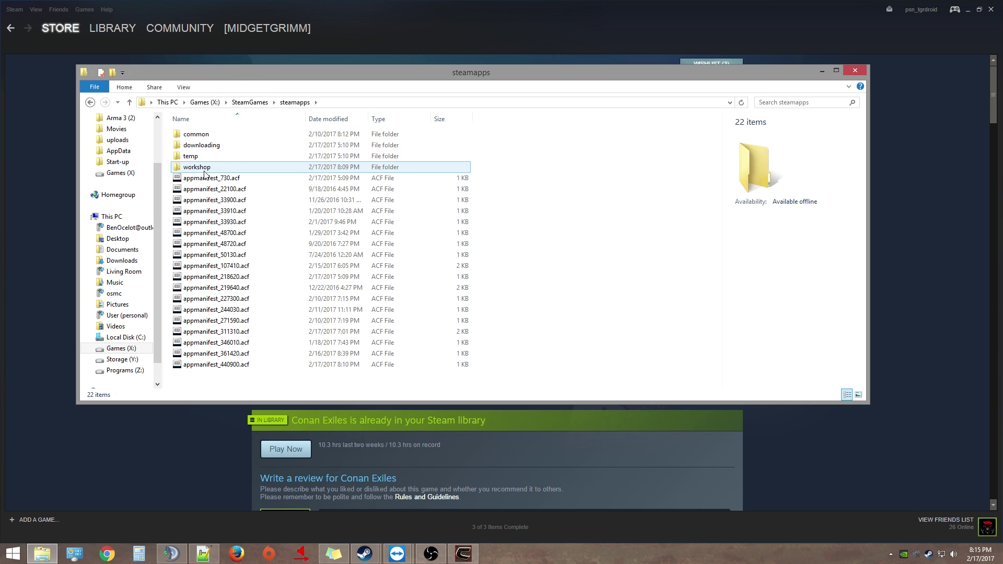
{"action": "double_click", "coordinate": [196, 167]}
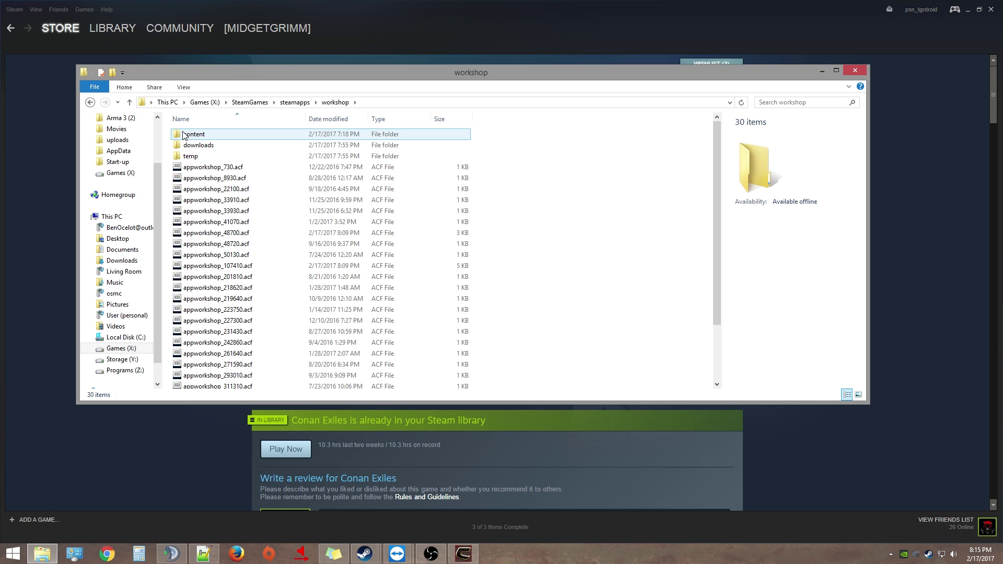
{"action": "double_click", "coordinate": [183, 134]}
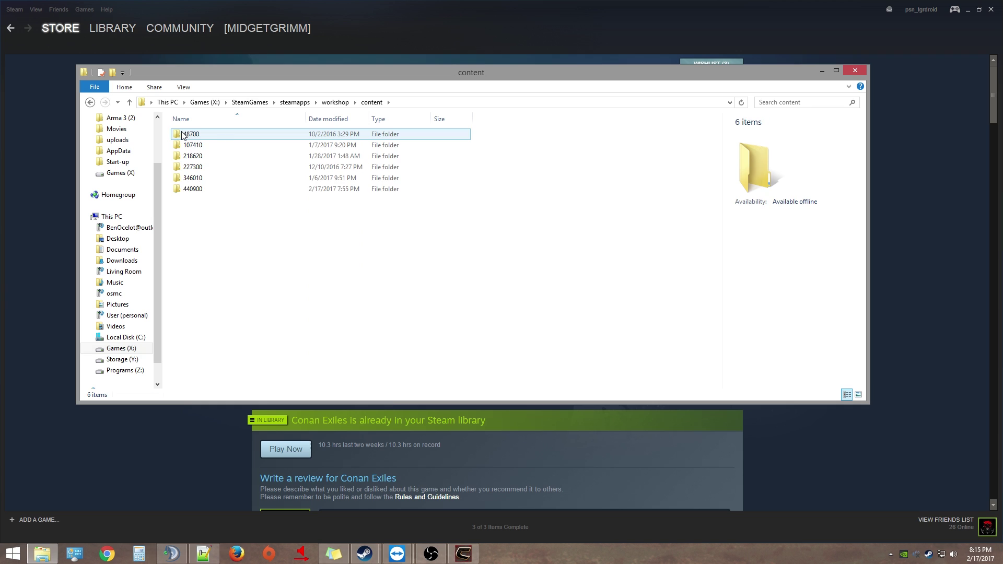
{"action": "double_click", "coordinate": [194, 189]}
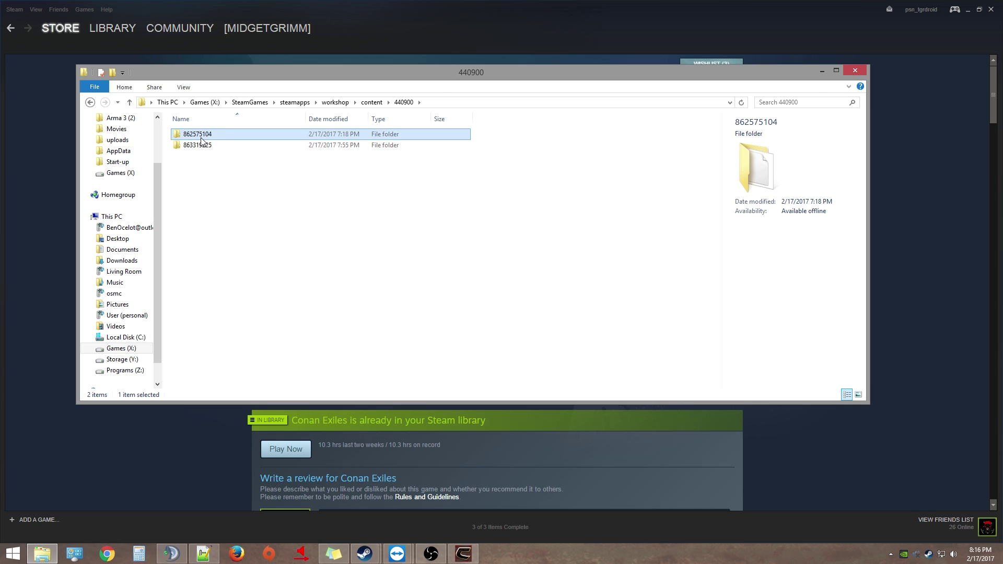
{"action": "double_click", "coordinate": [196, 136]}
{"action": "left_click", "coordinate": [95, 104]}
{"action": "double_click", "coordinate": [195, 146]}
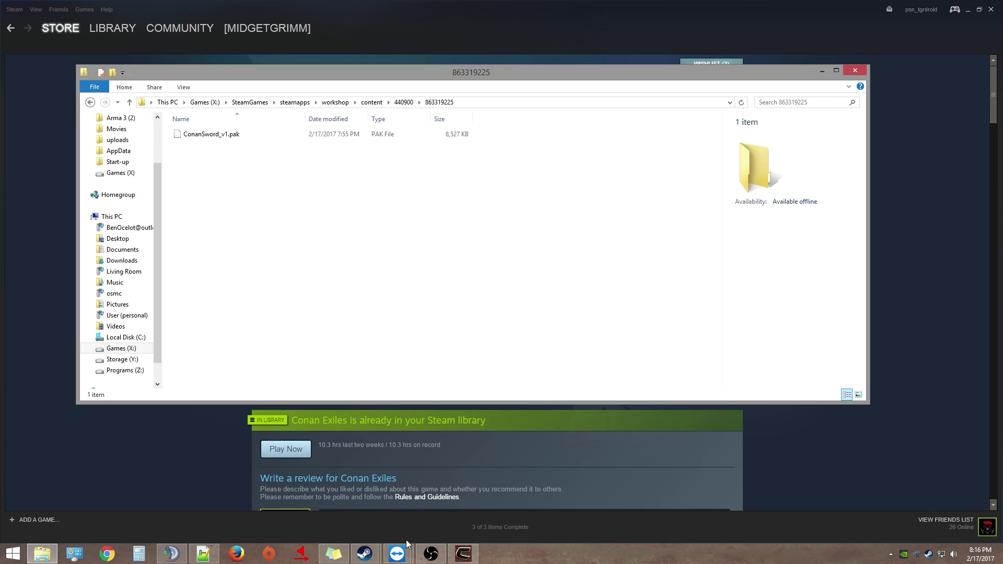
On the remote server, create a folder named Mods inside ConanSandbox and open it
{"action": "mouse_move", "coordinate": [408, 545]}
{"action": "left_click", "coordinate": [467, 494]}
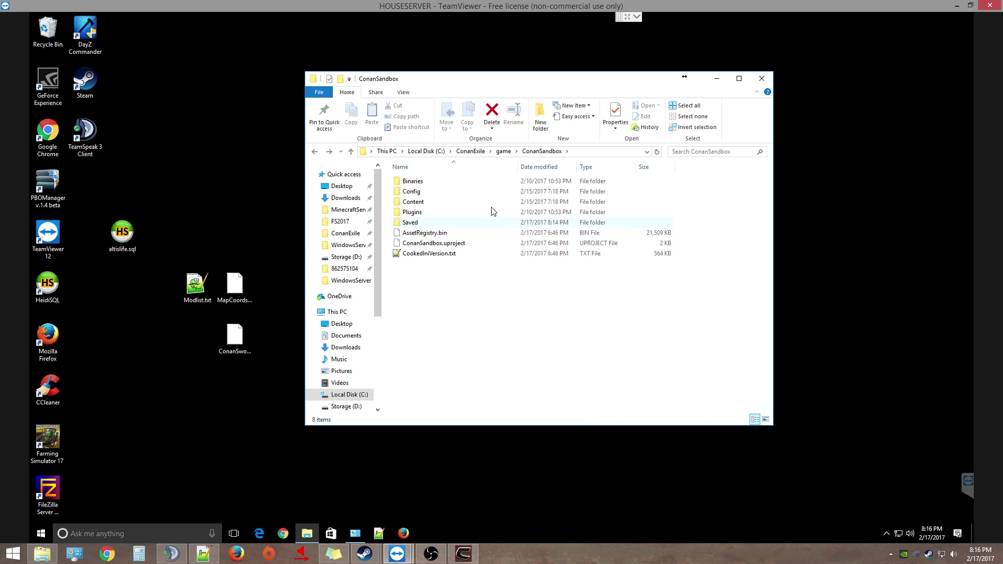
{"action": "left_click", "coordinate": [504, 151]}
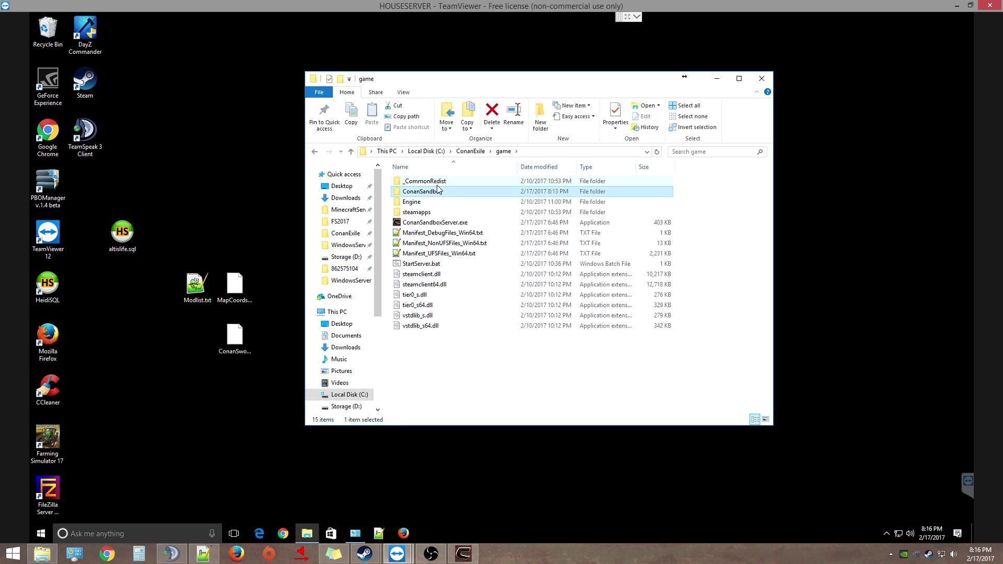
{"action": "double_click", "coordinate": [421, 193]}
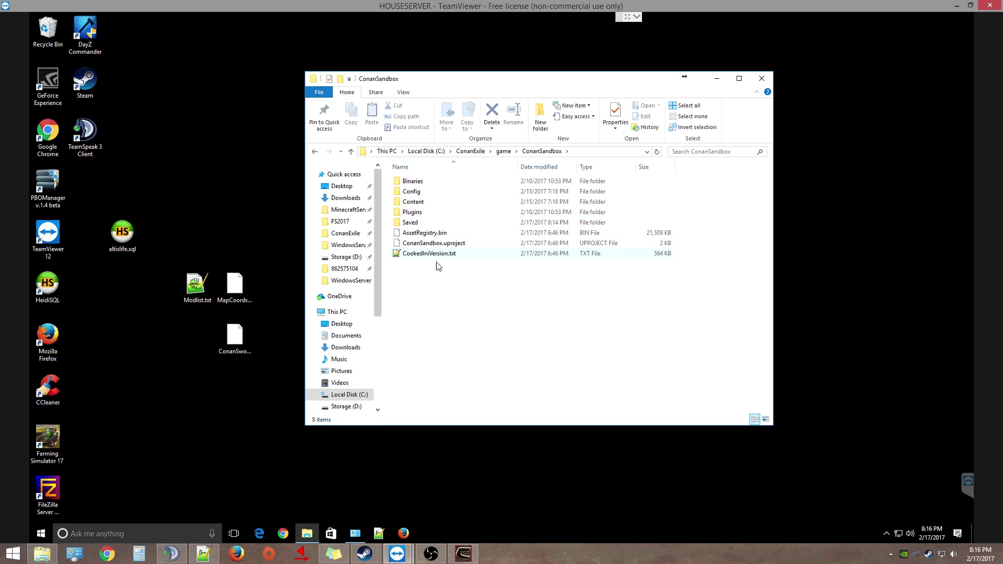
{"action": "left_click", "coordinate": [540, 120]}
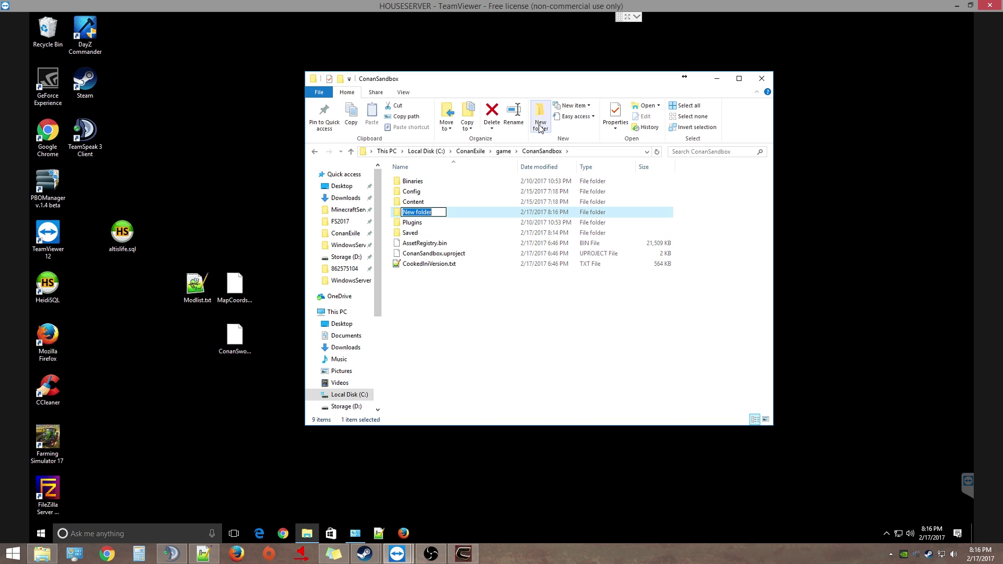
{"action": "type", "text": "Mods"}
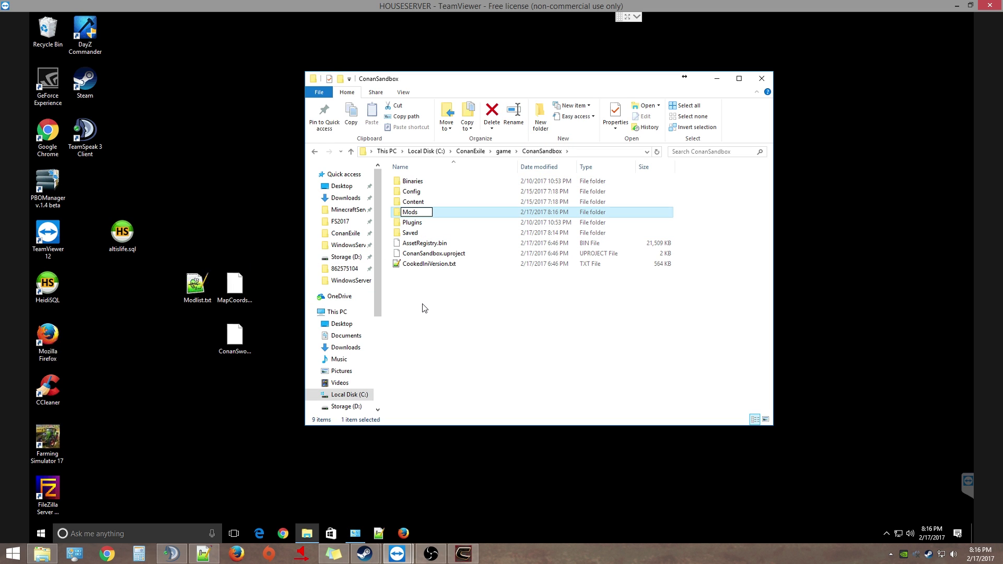
{"action": "left_click", "coordinate": [421, 305]}
{"action": "double_click", "coordinate": [423, 213]}
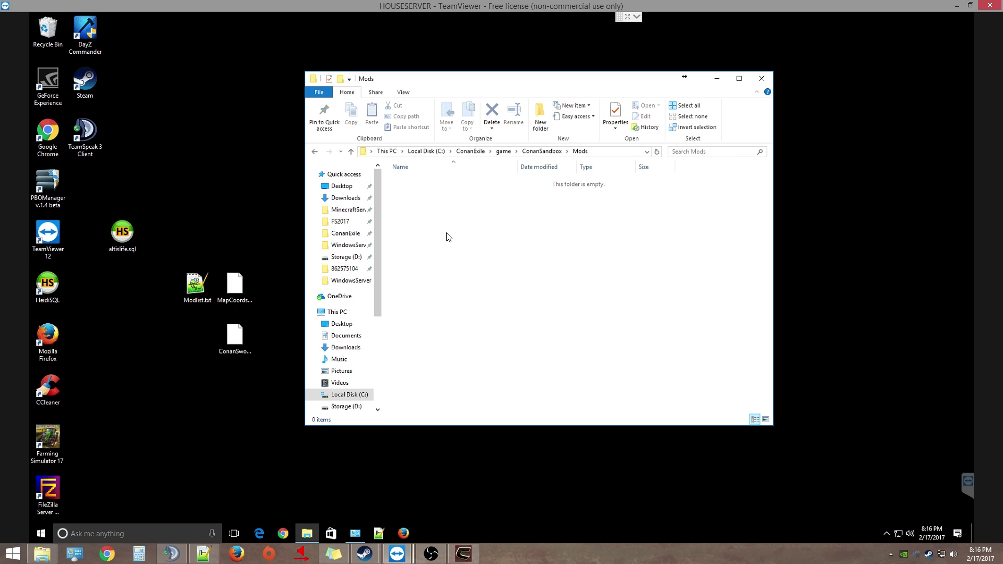
Create a new text document in Mods named Modlist.txt
{"action": "right_click", "coordinate": [446, 234]}
{"action": "mouse_move", "coordinate": [501, 351]}
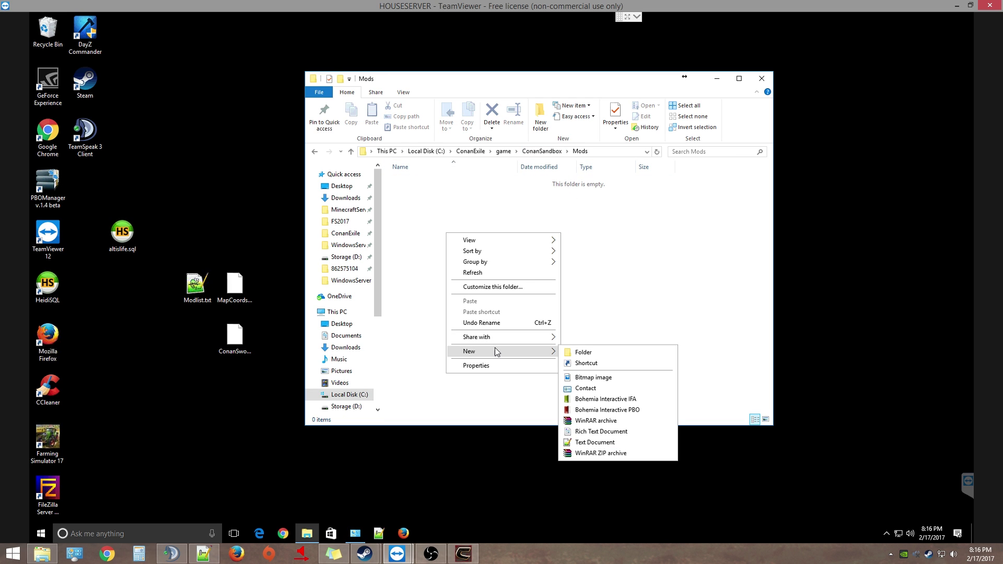
{"action": "left_click", "coordinate": [594, 442]}
{"action": "type", "text": "Modlist.txt"}
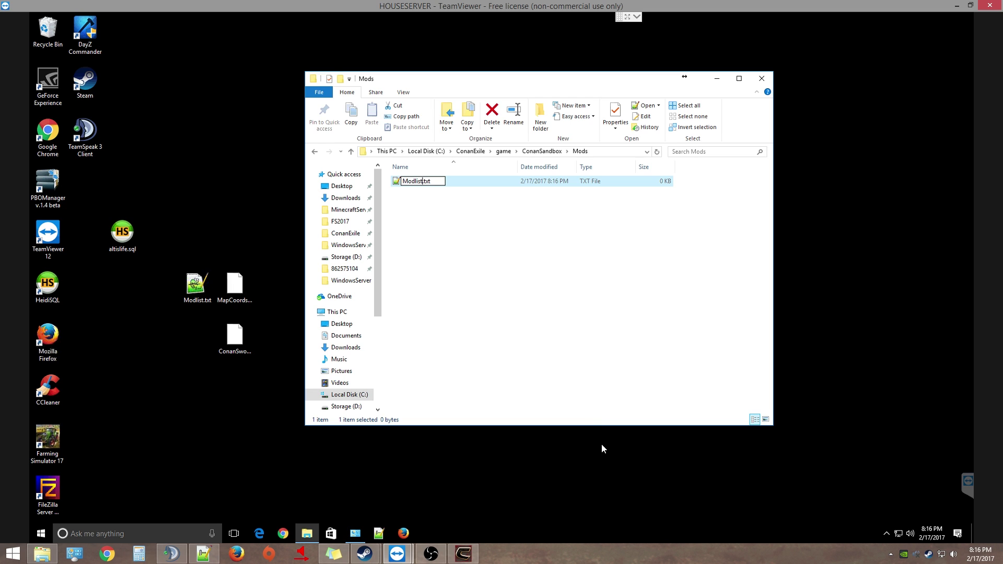
{"action": "left_click", "coordinate": [477, 276]}
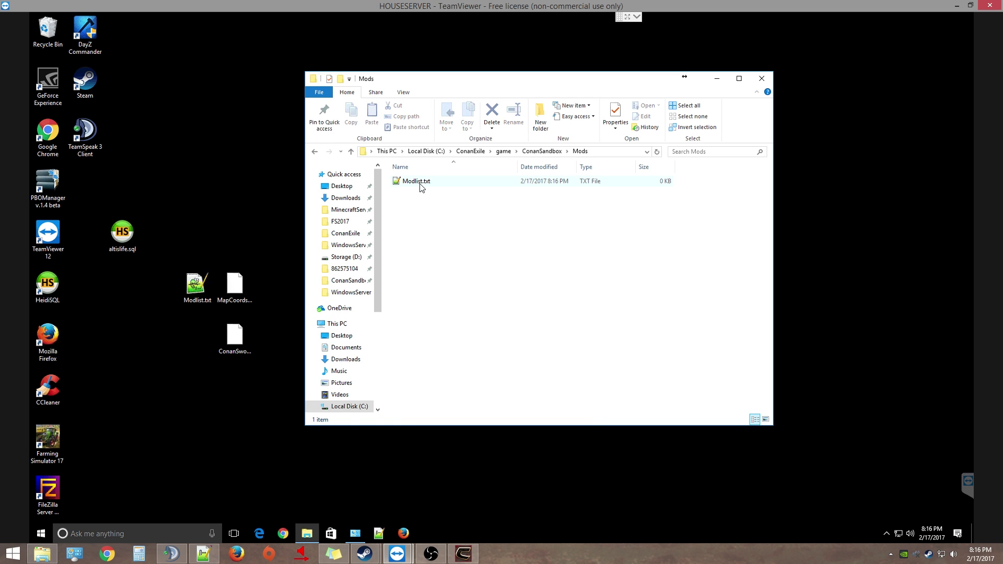
Open Modlist.txt in Notepad++ and move MapCoords.pak and ConanSword_v1.pak into the Mods folder
{"action": "double_click", "coordinate": [419, 182]}
{"action": "type", "text": "Map"}
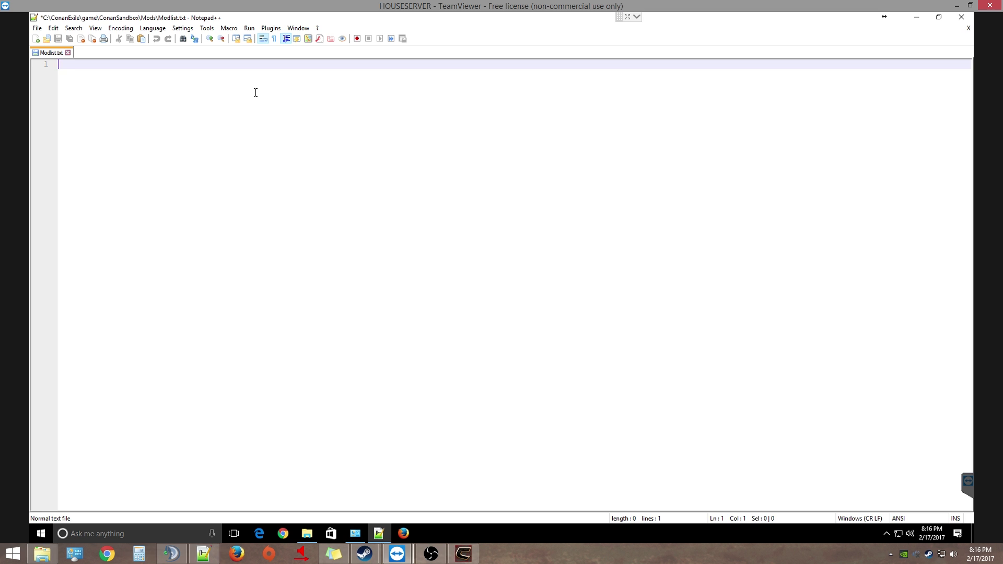
{"action": "type", "text": "coords.pak"}
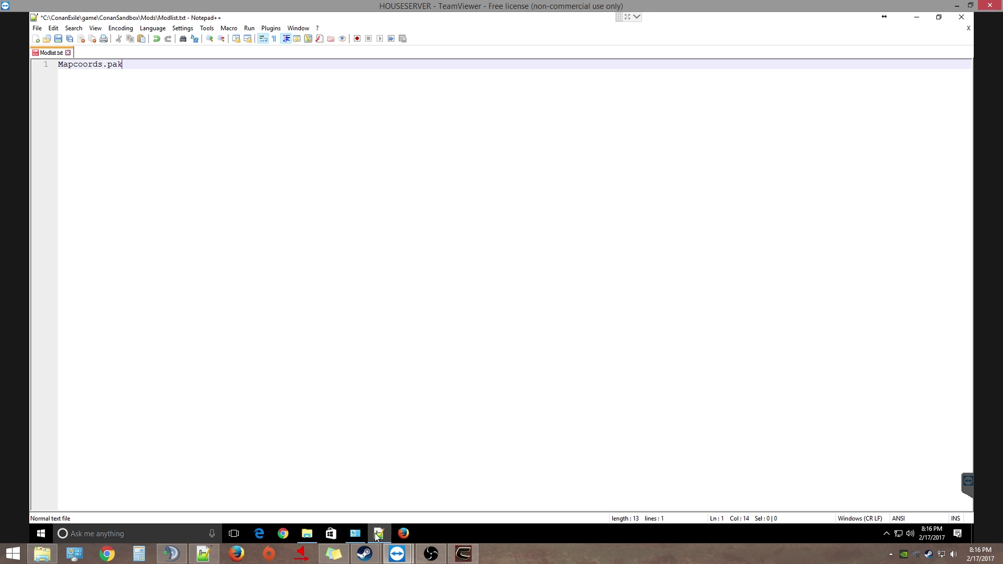
{"action": "left_click", "coordinate": [307, 533]}
{"action": "left_click_drag", "start_coordinate": [234, 297], "coordinate": [438, 233]}
{"action": "left_click", "coordinate": [432, 223]}
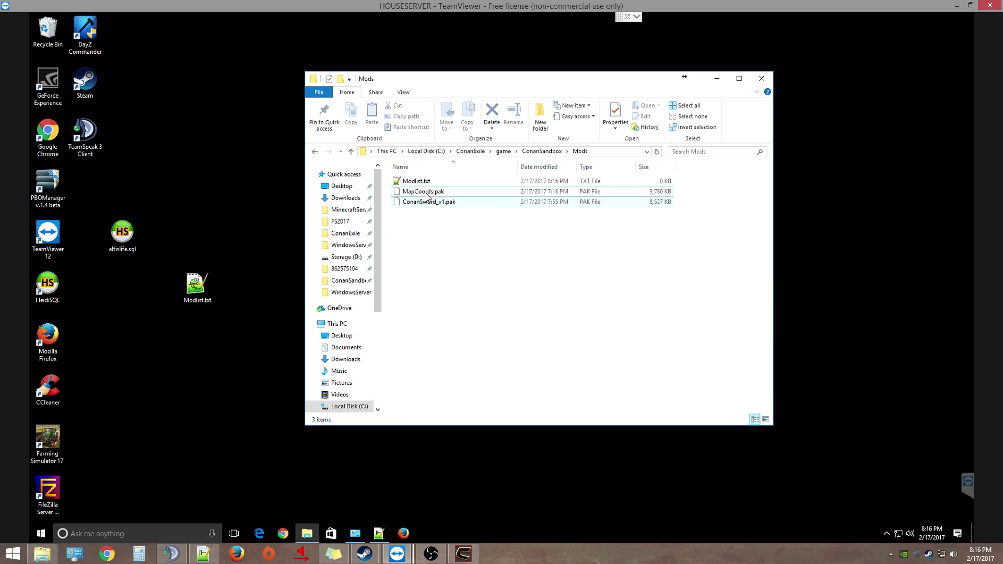
Replace the mistyped line 1 with the exact file name MapCoords.pak copied from Explorer
{"action": "left_click", "coordinate": [428, 194]}
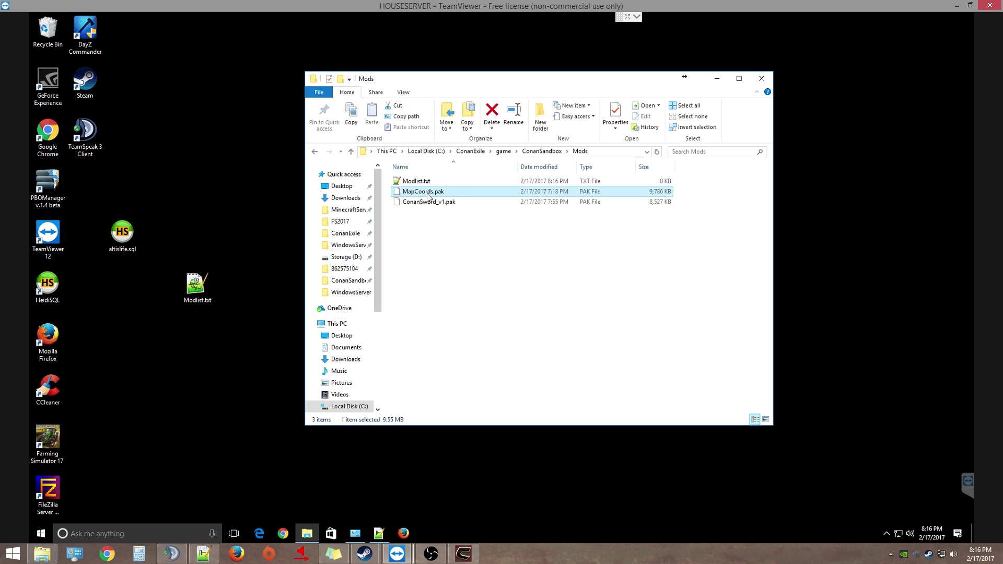
{"action": "left_click", "coordinate": [427, 194]}
{"action": "key", "text": "ctrl+c"}
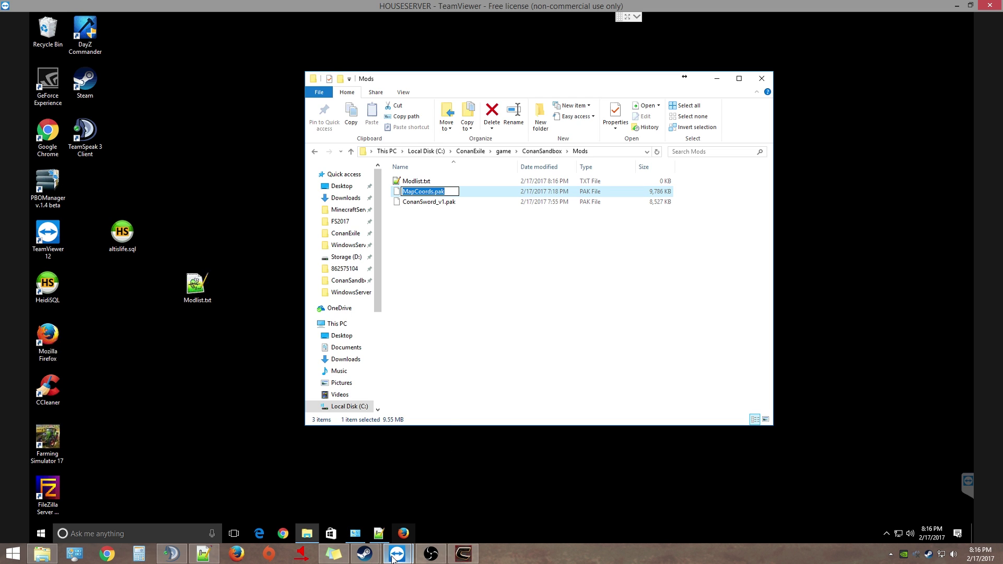
{"action": "left_click", "coordinate": [379, 533]}
{"action": "left_click_drag", "start_coordinate": [157, 74], "coordinate": [50, 67]}
{"action": "key", "text": "ctrl+v"}
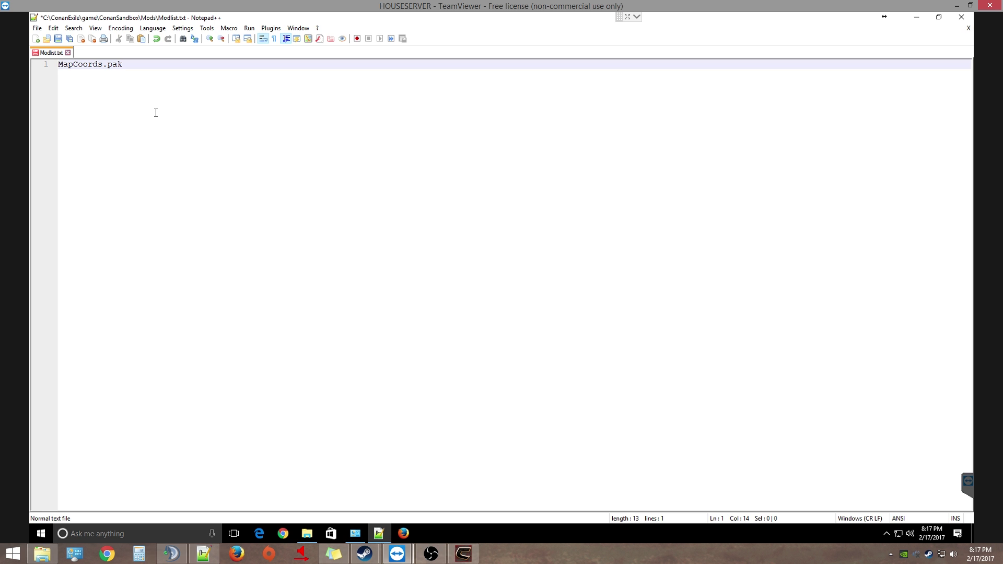
{"action": "key", "text": "Return"}
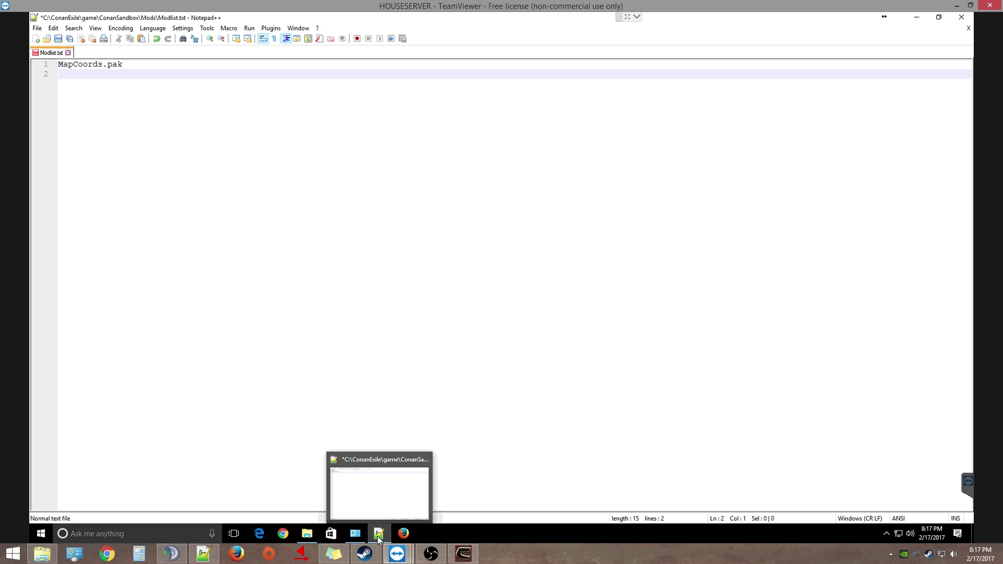
Paste ConanSword_v1.pak onto line 2, save Modlist.txt, and minimize Notepad++
{"action": "left_click", "coordinate": [379, 533]}
{"action": "left_click", "coordinate": [427, 204]}
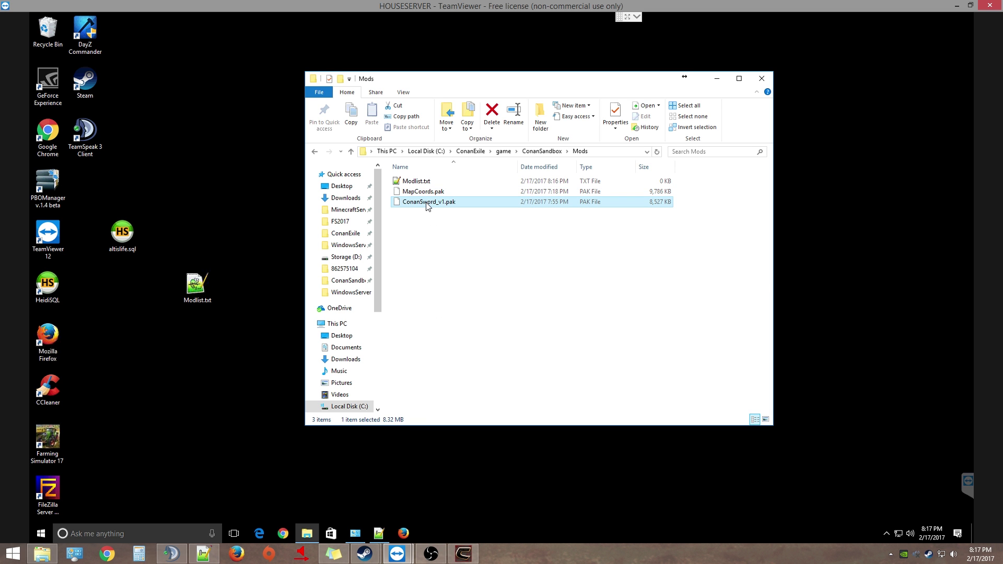
{"action": "left_click", "coordinate": [427, 203]}
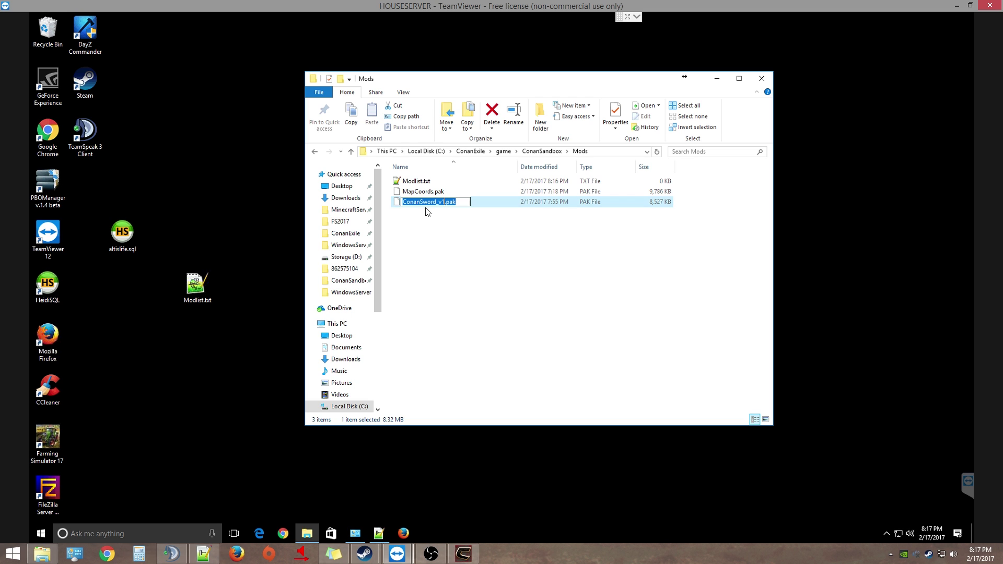
{"action": "left_click", "coordinate": [383, 535]}
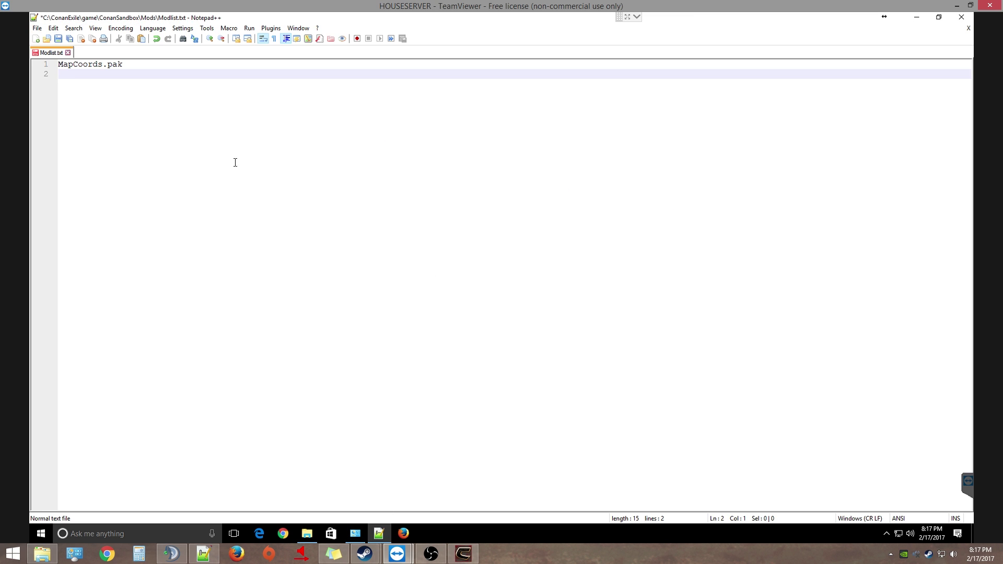
{"action": "type", "text": "ConanSword_v1.pak"}
{"action": "left_click", "coordinate": [58, 38]}
{"action": "left_click", "coordinate": [916, 17]}
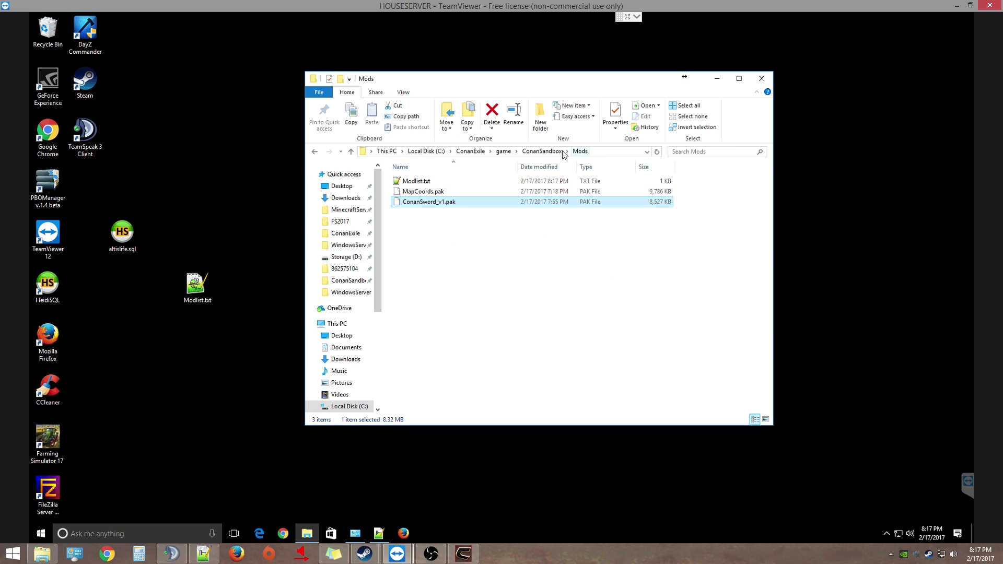
Go up to the ConanExile folder, run server_start.bat, and switch to the Conan Exiles game
{"action": "left_click", "coordinate": [541, 151]}
{"action": "left_click", "coordinate": [503, 151]}
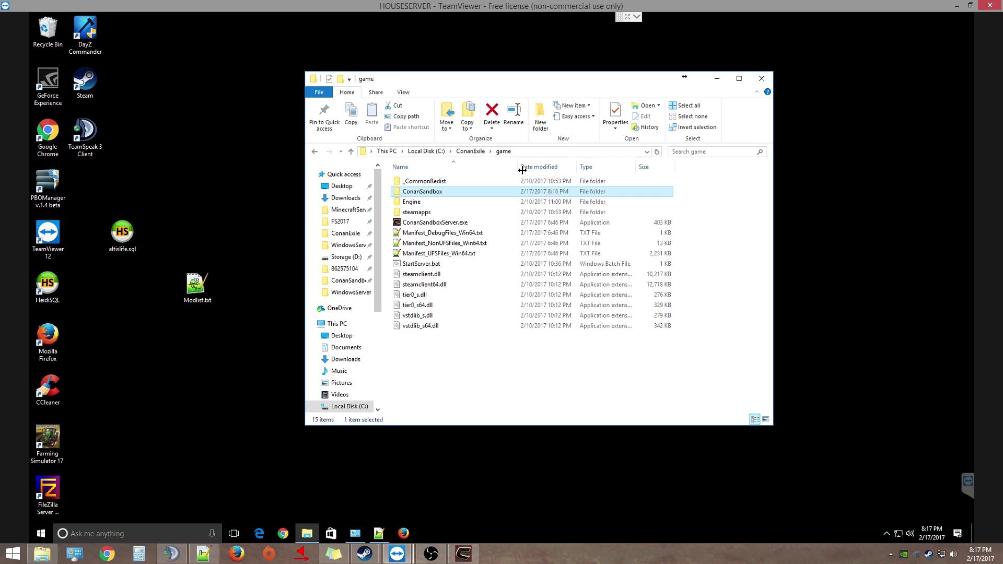
{"action": "left_click", "coordinate": [470, 151]}
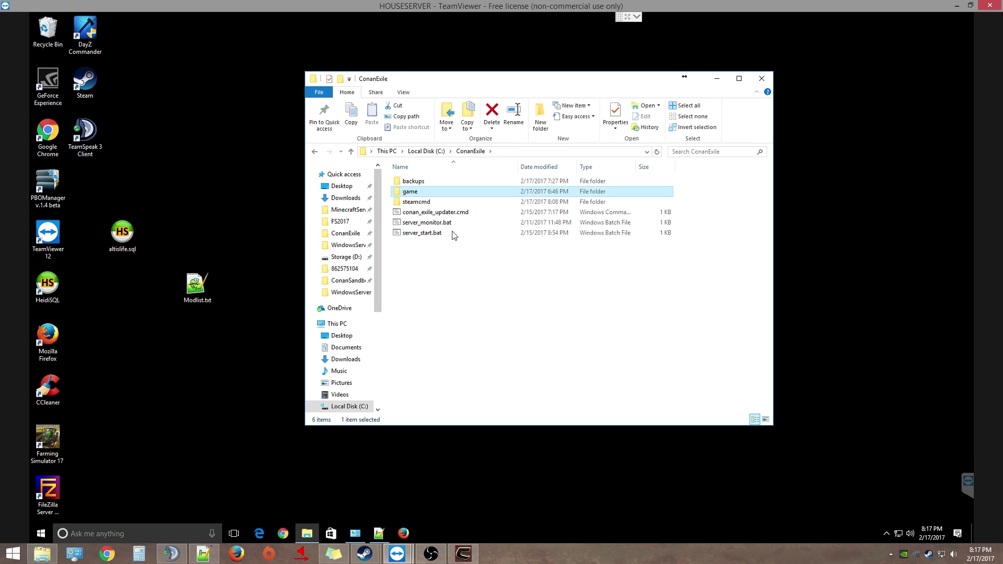
{"action": "double_click", "coordinate": [418, 234]}
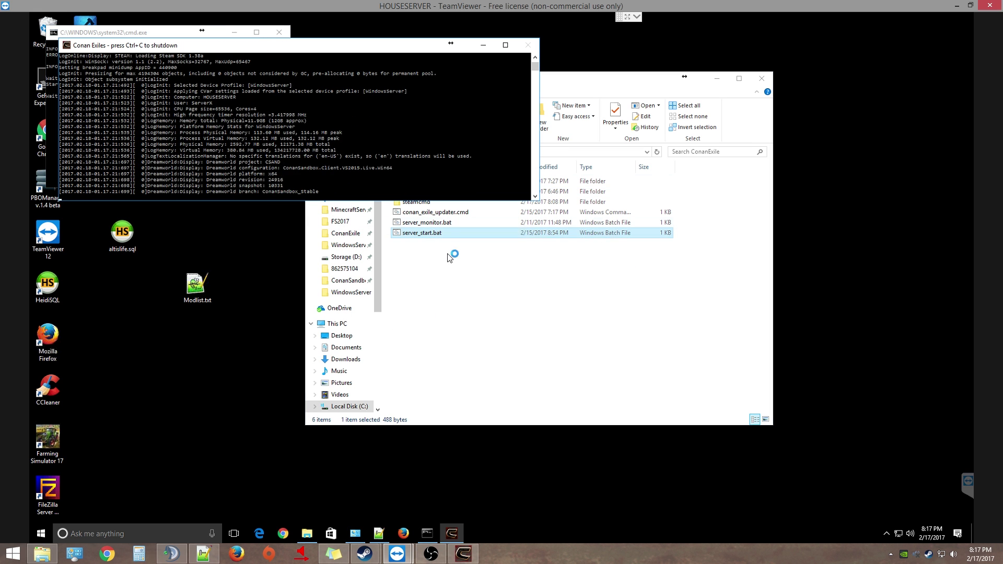
{"action": "left_click", "coordinate": [463, 552]}
Return to the main menu and add Conan's Sword to the Selected Mods list
{"action": "left_click", "coordinate": [563, 303]}
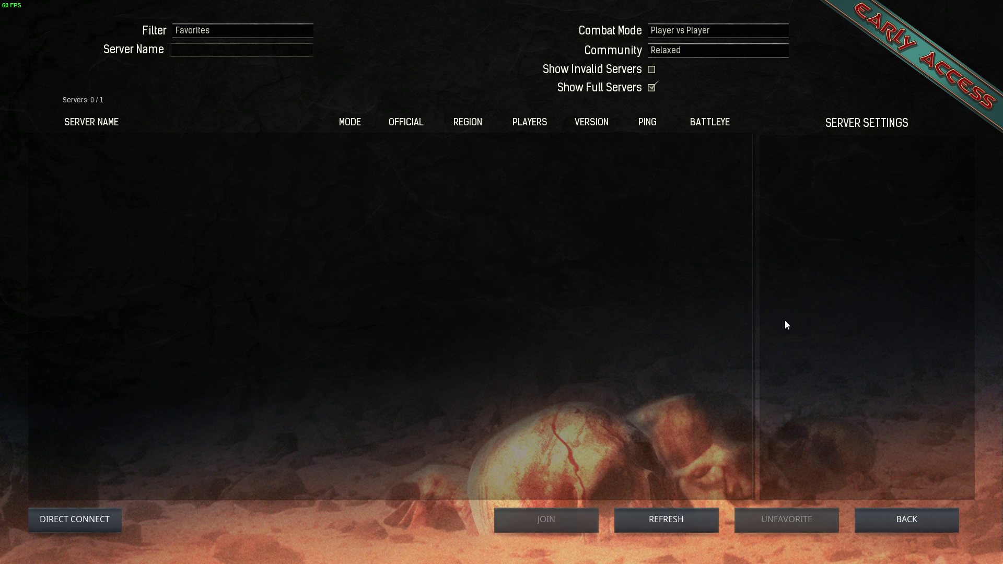
{"action": "left_click", "coordinate": [906, 517]}
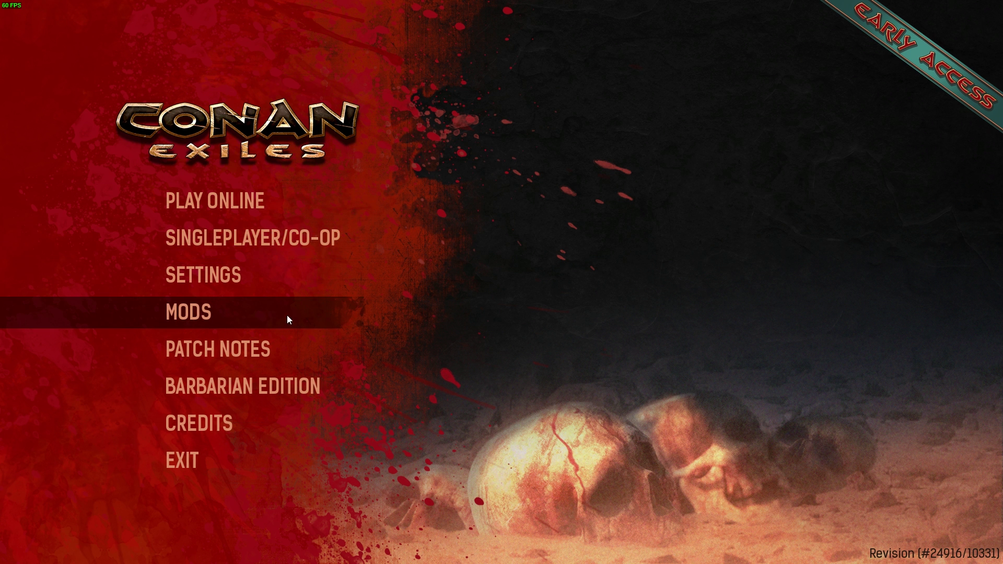
{"action": "left_click", "coordinate": [209, 317]}
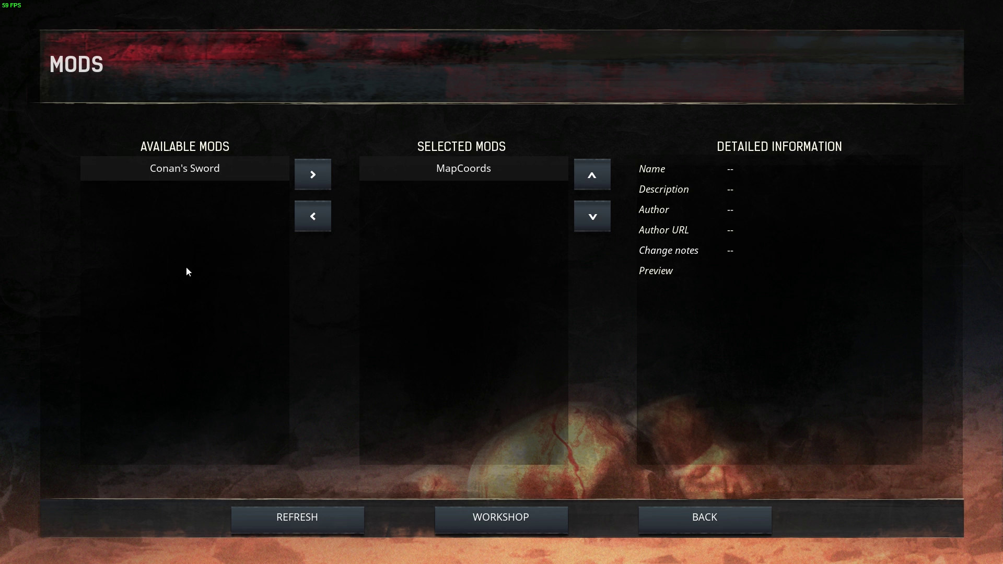
{"action": "left_click", "coordinate": [265, 172]}
{"action": "left_click", "coordinate": [313, 175]}
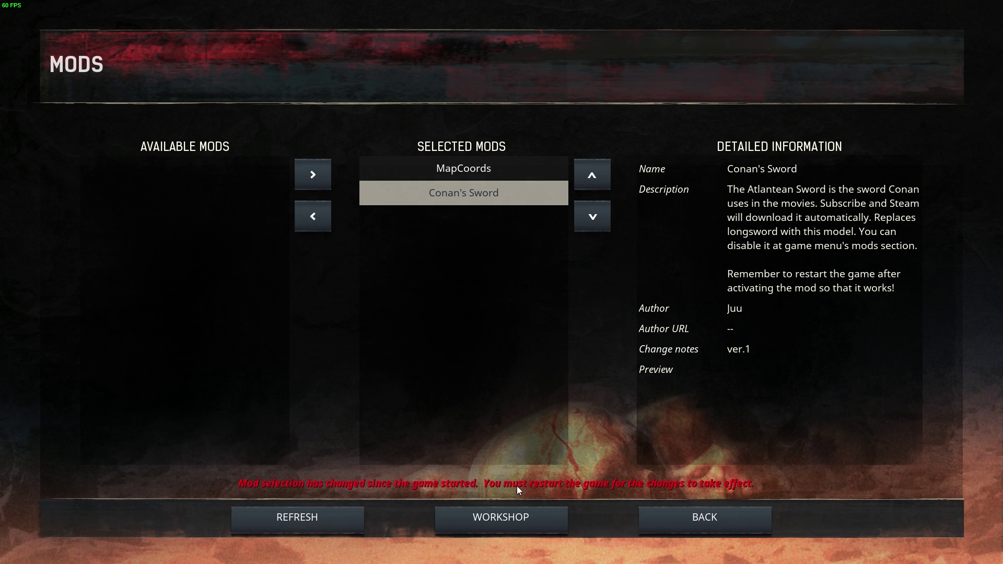
Accept quitting the game for the mod change and relaunch Conan Exiles from Steam
{"action": "left_click", "coordinate": [722, 521]}
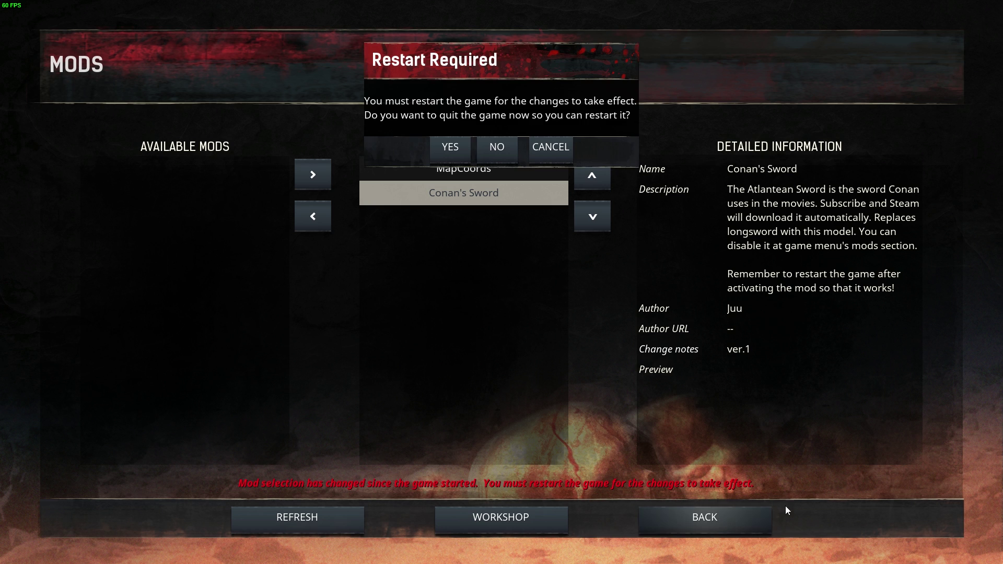
{"action": "left_click", "coordinate": [454, 146]}
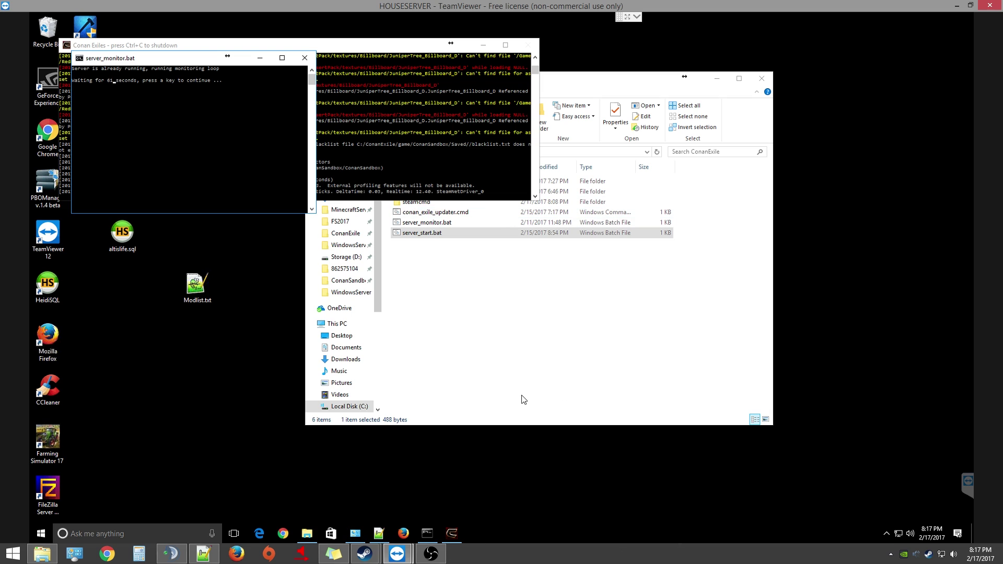
{"action": "mouse_move", "coordinate": [364, 554]}
{"action": "left_click", "coordinate": [406, 476]}
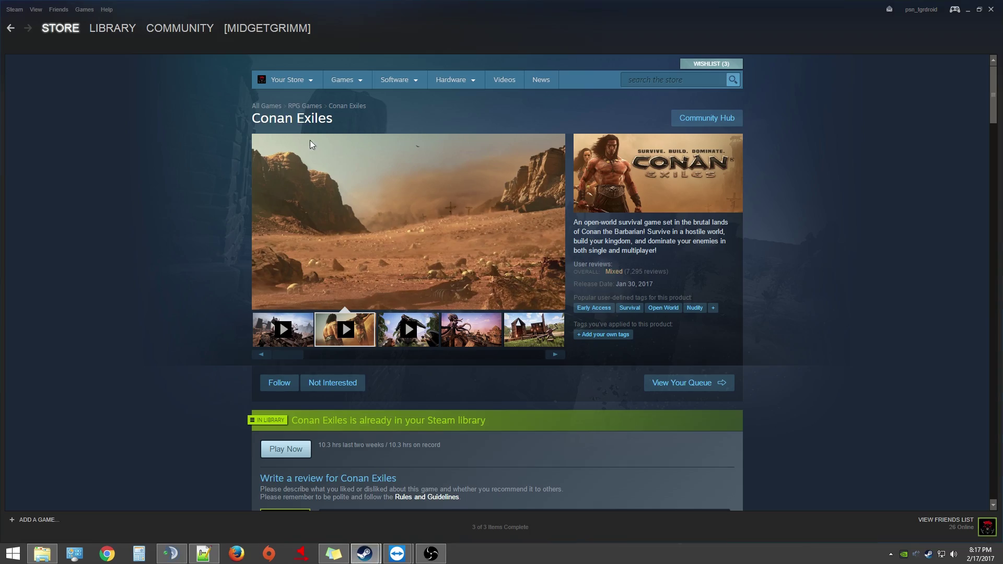
{"action": "left_click", "coordinate": [113, 28]}
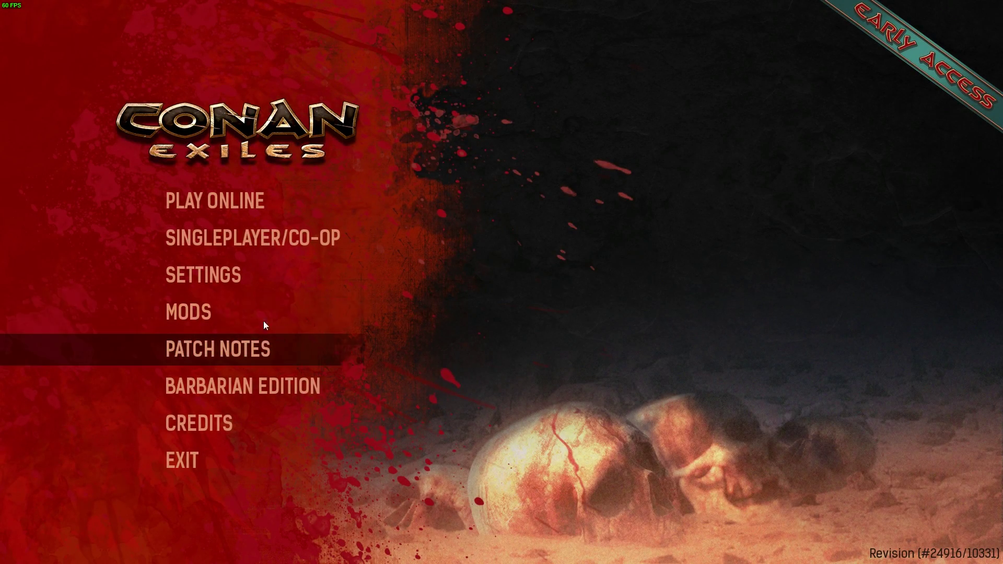
Confirm both mods are selected, then start online play choosing PvP and Relaxed
{"action": "left_click", "coordinate": [223, 311]}
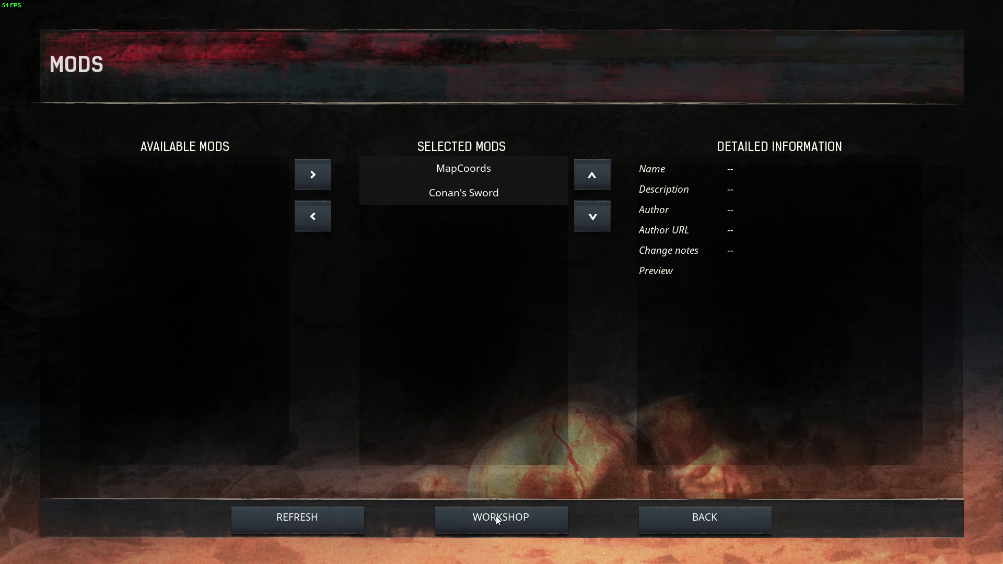
{"action": "left_click", "coordinate": [702, 522]}
{"action": "left_click", "coordinate": [230, 203]}
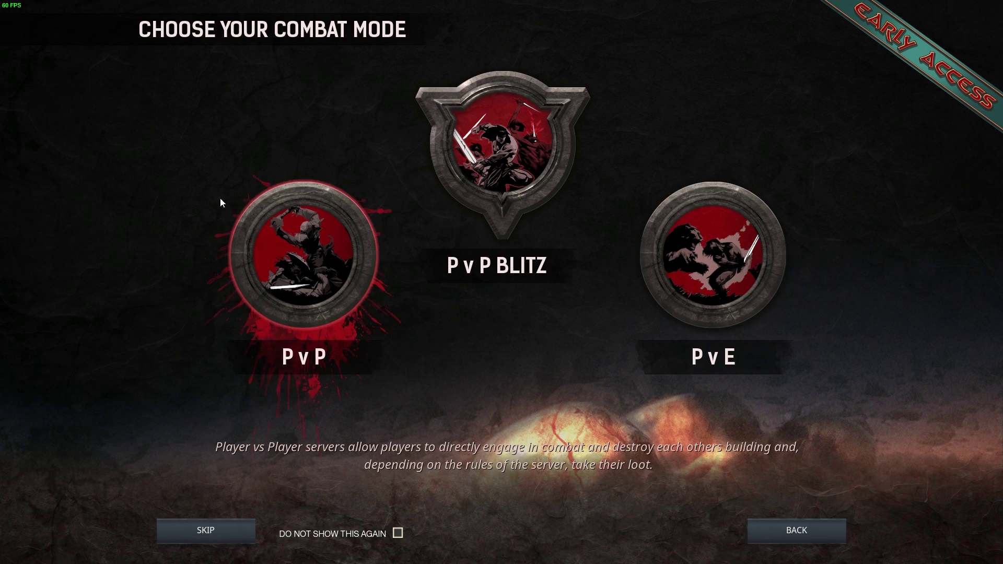
{"action": "left_click", "coordinate": [294, 276]}
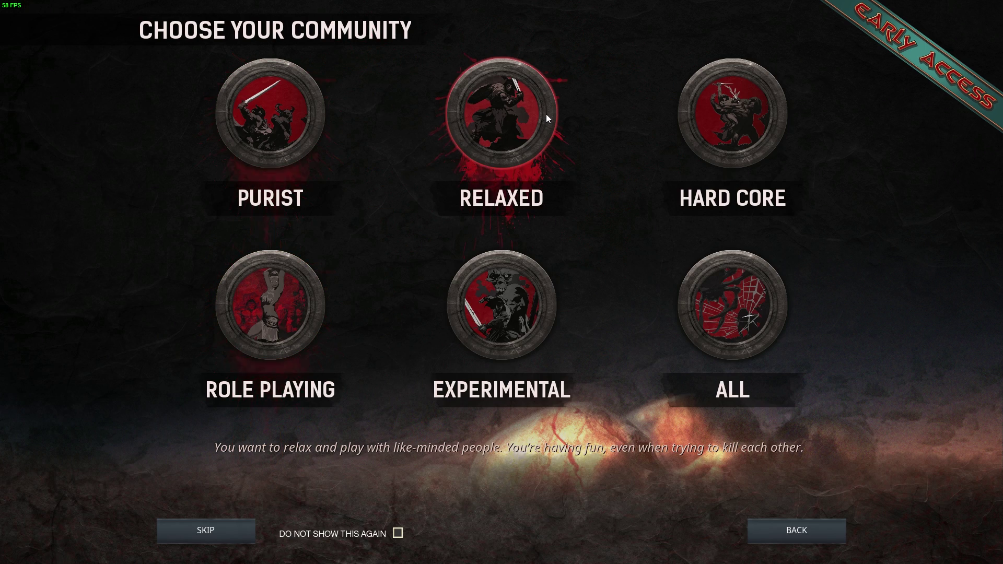
{"action": "left_click", "coordinate": [530, 115]}
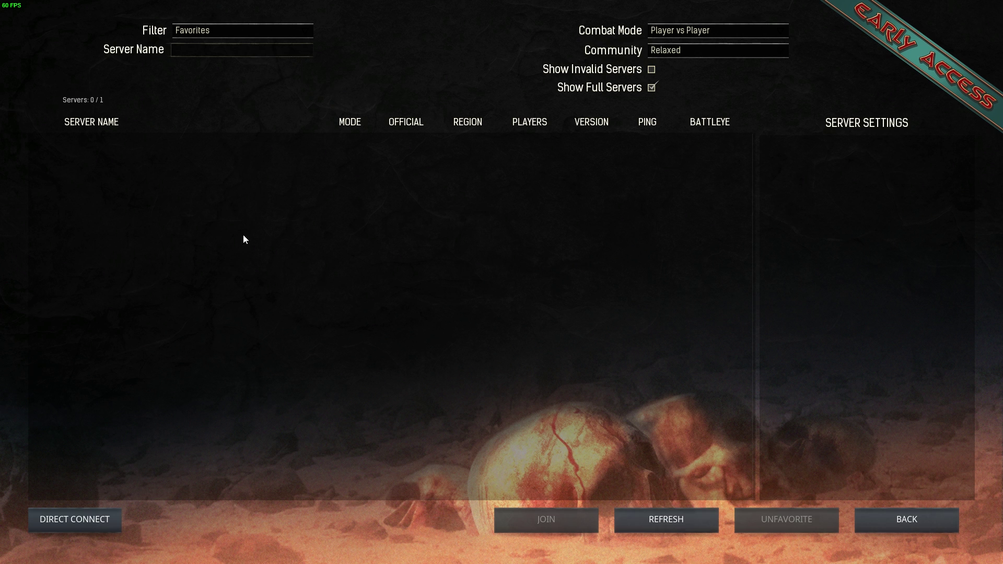
Filter servers to Internet and join MAKE CONAN GREAT AGAIN, confirming the saved password
{"action": "left_click", "coordinate": [219, 30]}
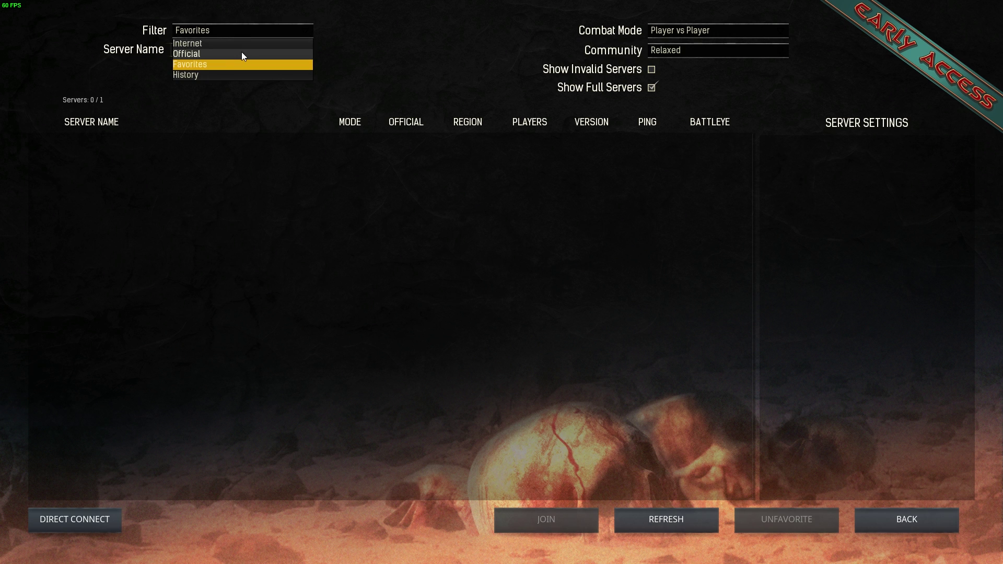
{"action": "left_click", "coordinate": [221, 43]}
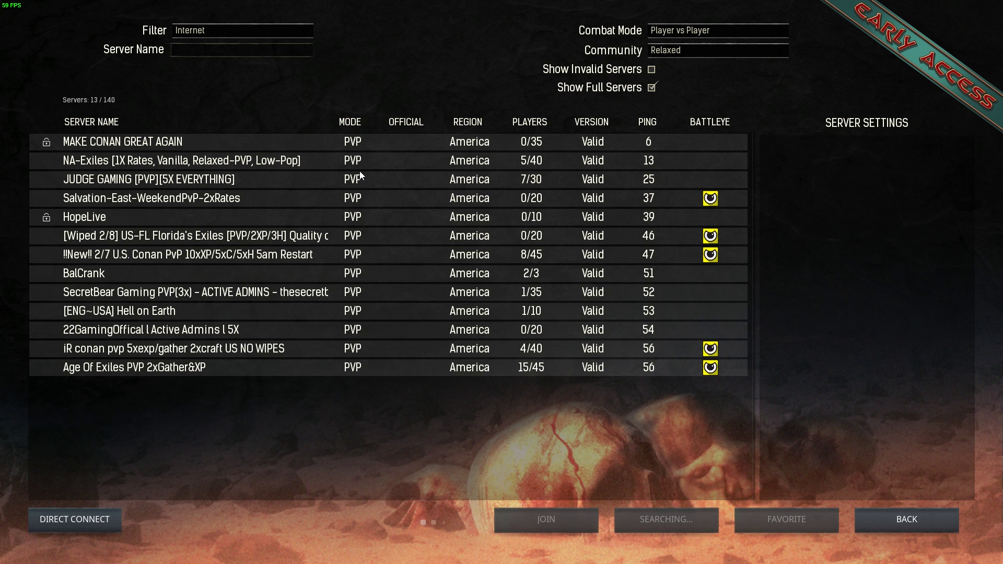
{"action": "left_click", "coordinate": [190, 140]}
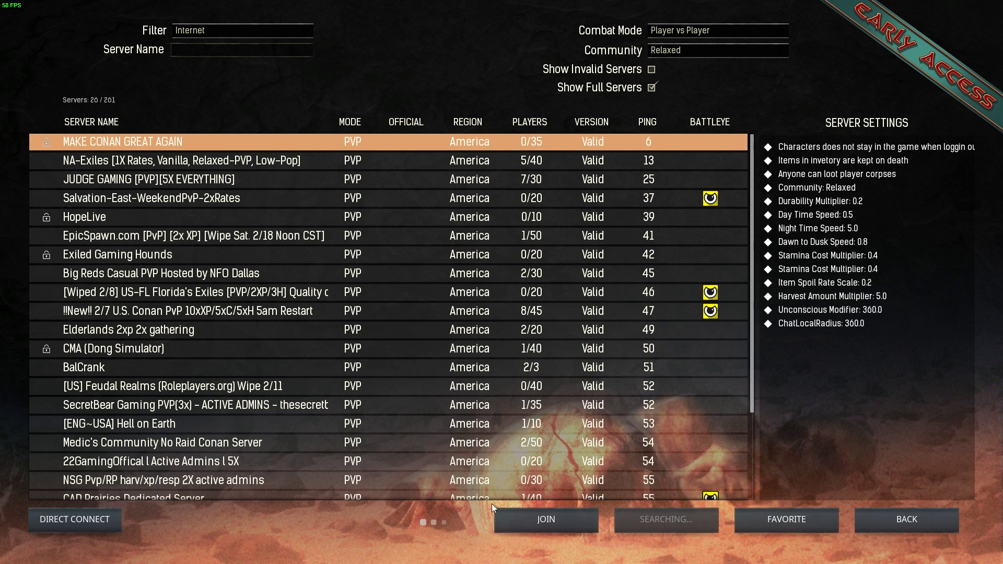
{"action": "left_click", "coordinate": [528, 525]}
{"action": "left_click", "coordinate": [481, 305]}
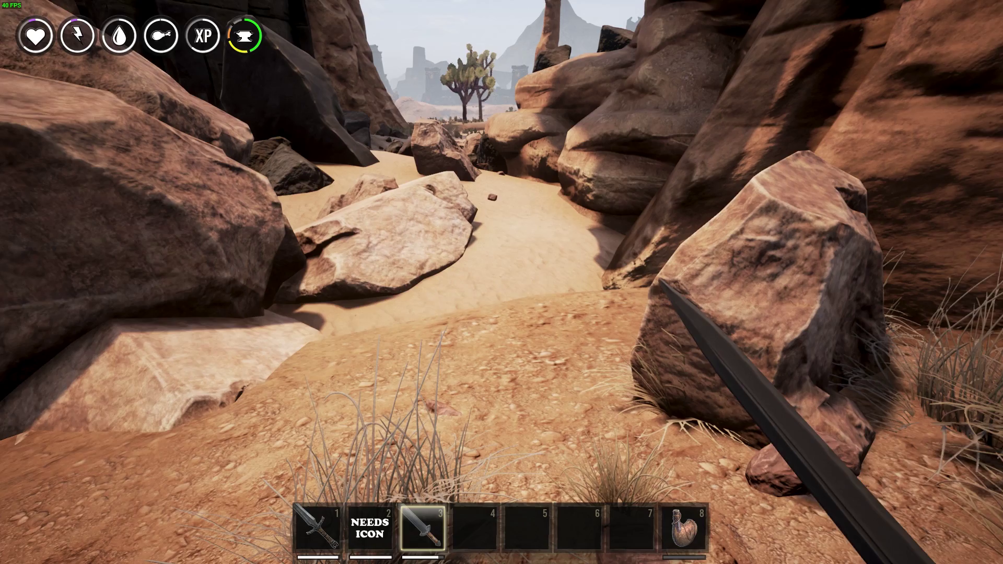
Walk forward down the canyon, view and close the gridded world map, then pause the game
{"action": "key", "text": "w"}
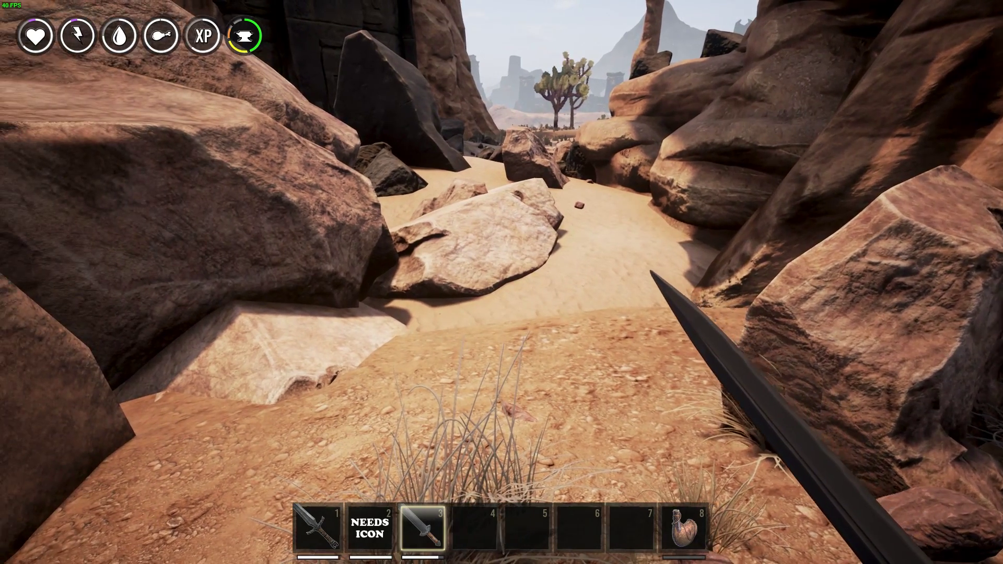
{"action": "key", "text": "m"}
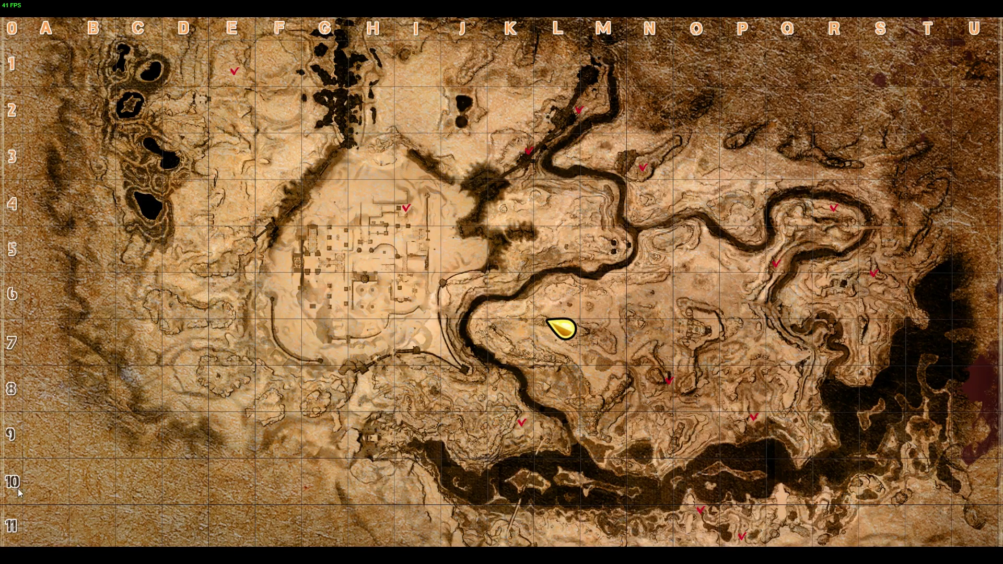
{"action": "key", "text": "m"}
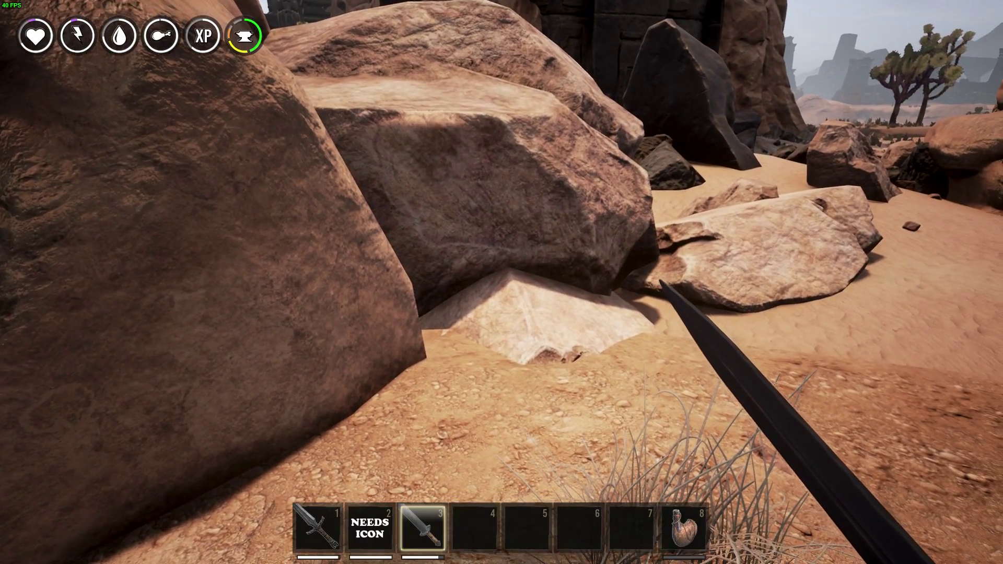
{"action": "key", "text": "Escape"}
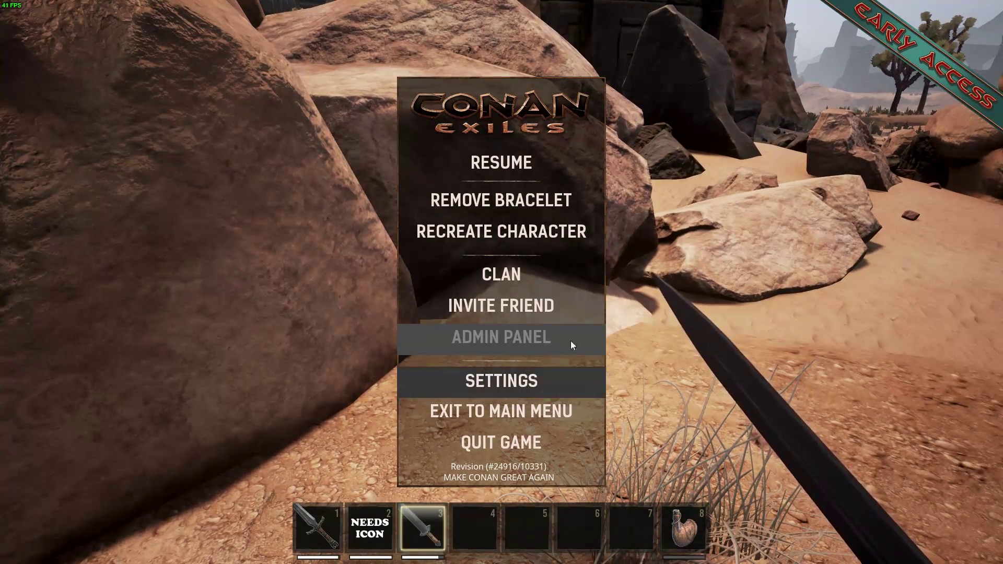
Use Make Me Admin in Server Settings, entering the admin password, then return to the game
{"action": "left_click", "coordinate": [569, 380]}
{"action": "left_click", "coordinate": [778, 113]}
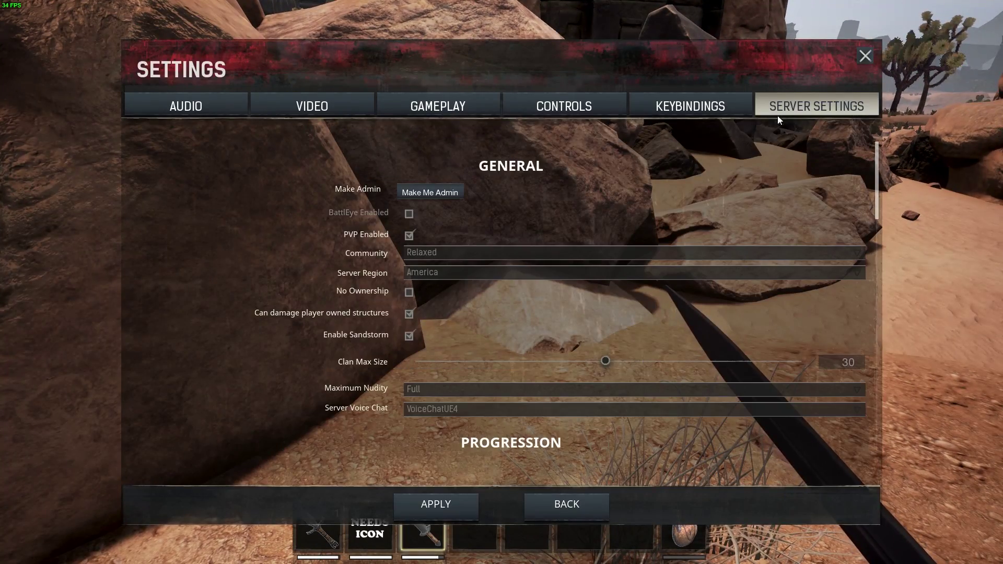
{"action": "left_click", "coordinate": [455, 192]}
{"action": "left_click", "coordinate": [449, 114]}
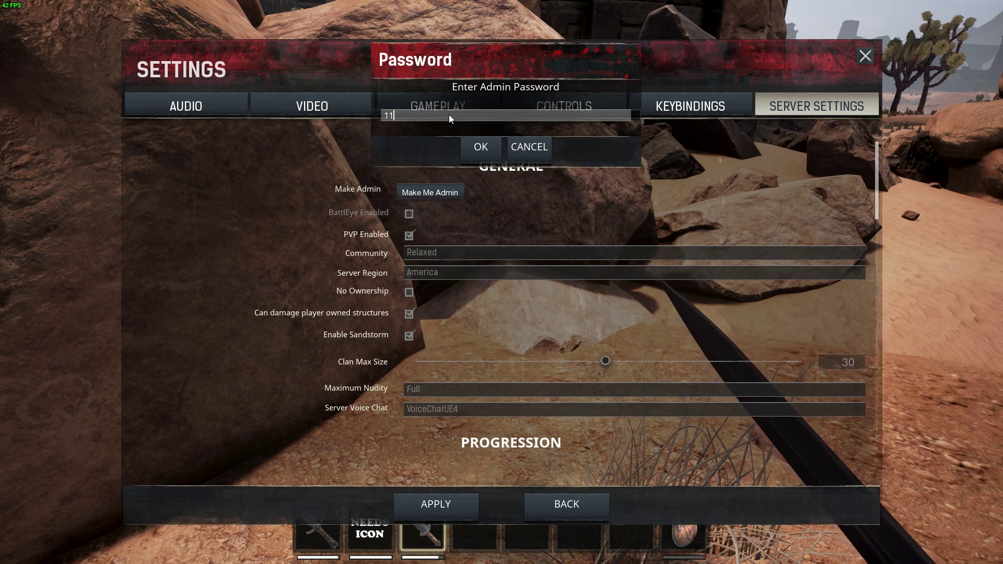
{"action": "left_click", "coordinate": [470, 144]}
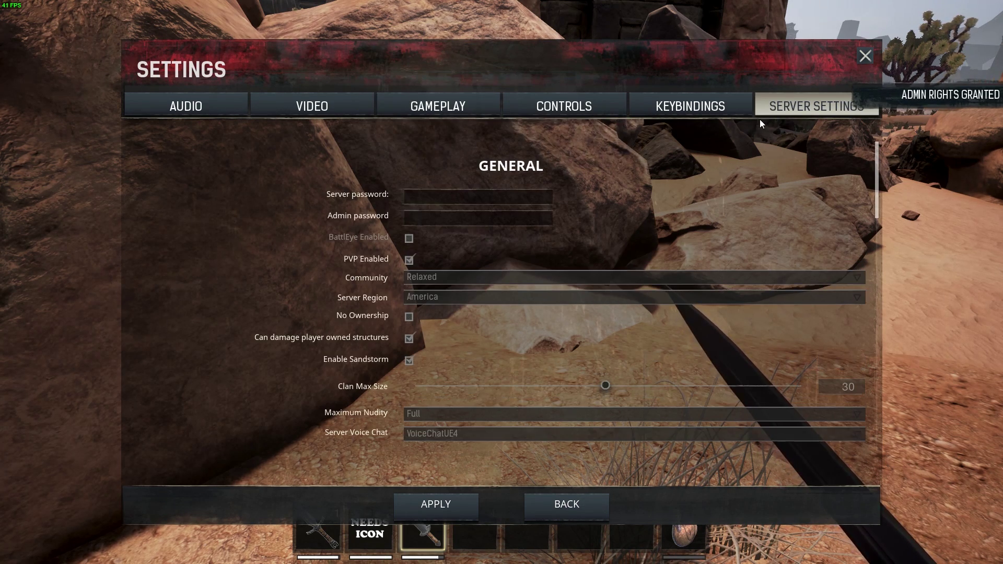
{"action": "key", "text": "Escape"}
{"action": "key", "text": "Escape"}
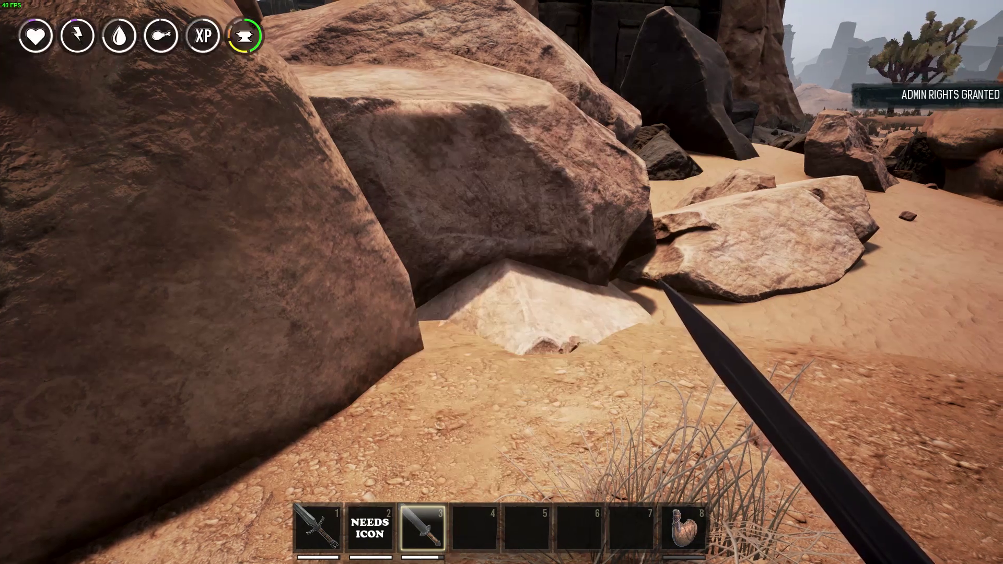
{"action": "key", "text": "Escape"}
Open the Admin Panel and search the spawnable items for 'sw'
{"action": "left_click", "coordinate": [514, 344]}
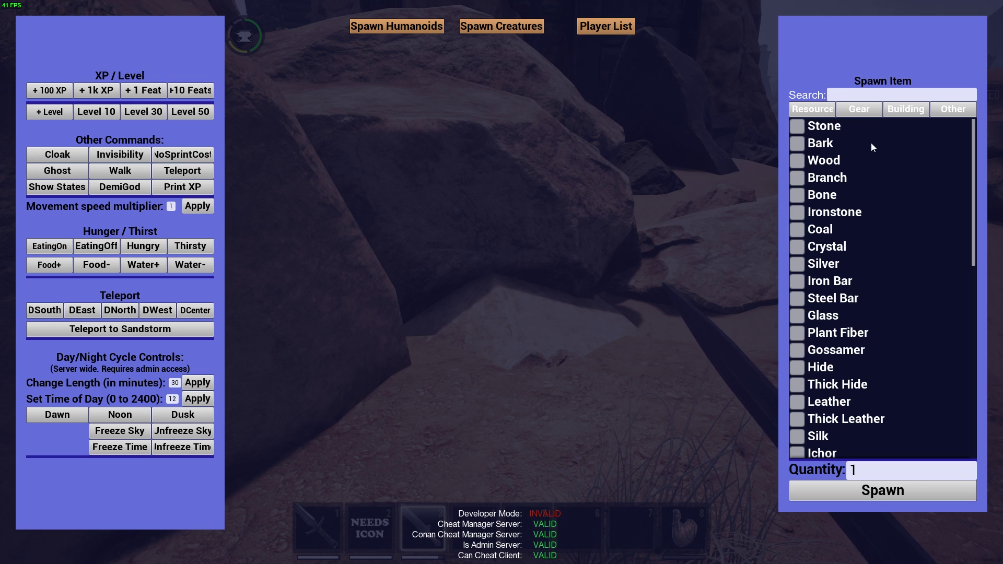
{"action": "left_click", "coordinate": [880, 94]}
{"action": "type", "text": "d"}
{"action": "key", "text": "BackSpace"}
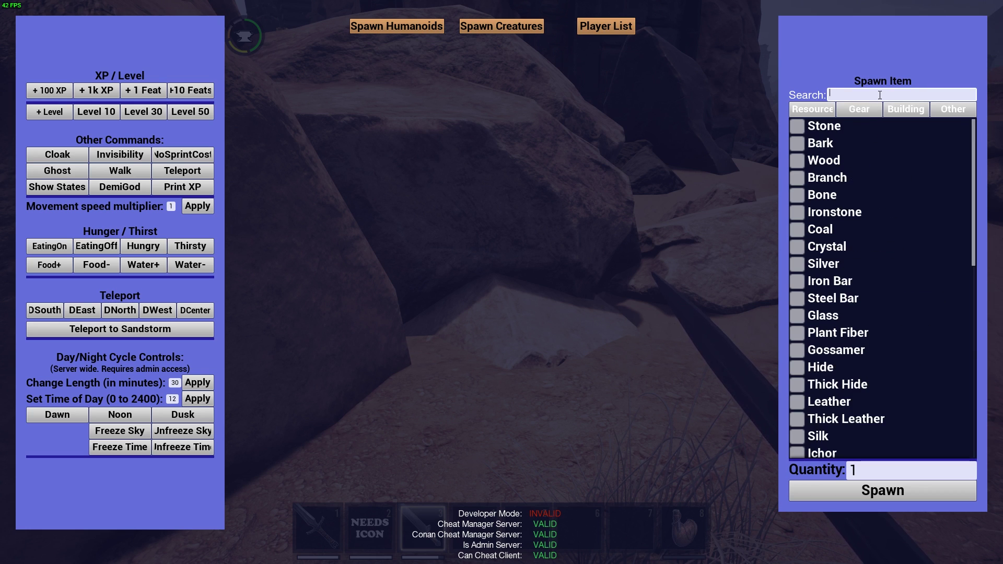
{"action": "type", "text": "sw"}
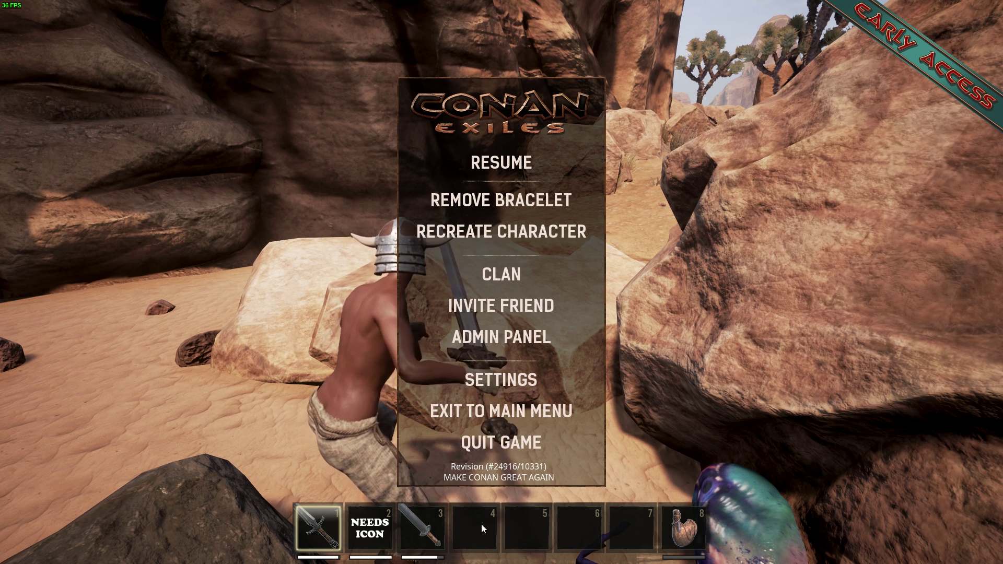
Resume play with Conan's Sword equipped from hotbar slot 1, glancing at its Steam Workshop page
{"action": "key", "text": "Escape"}
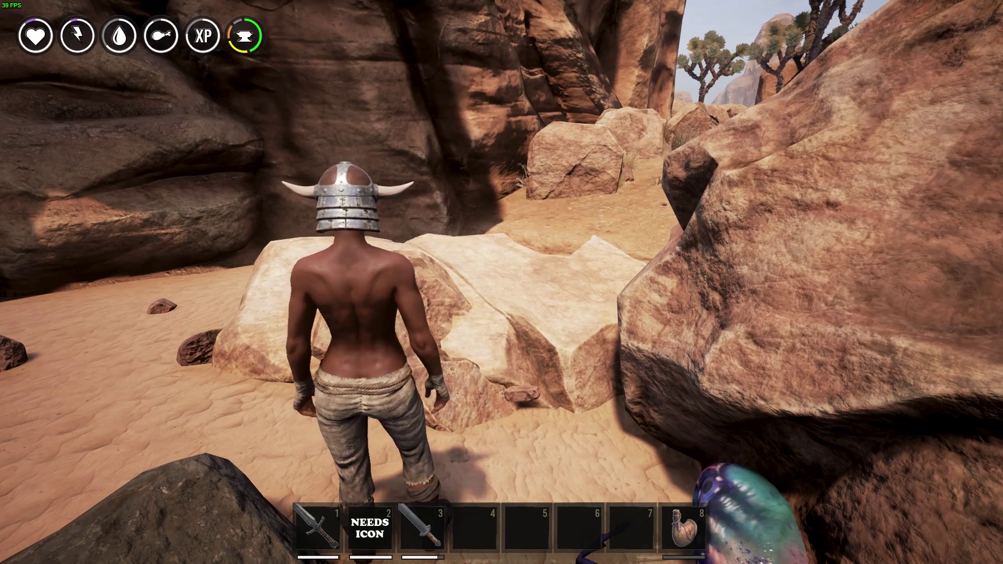
{"action": "key", "text": "1"}
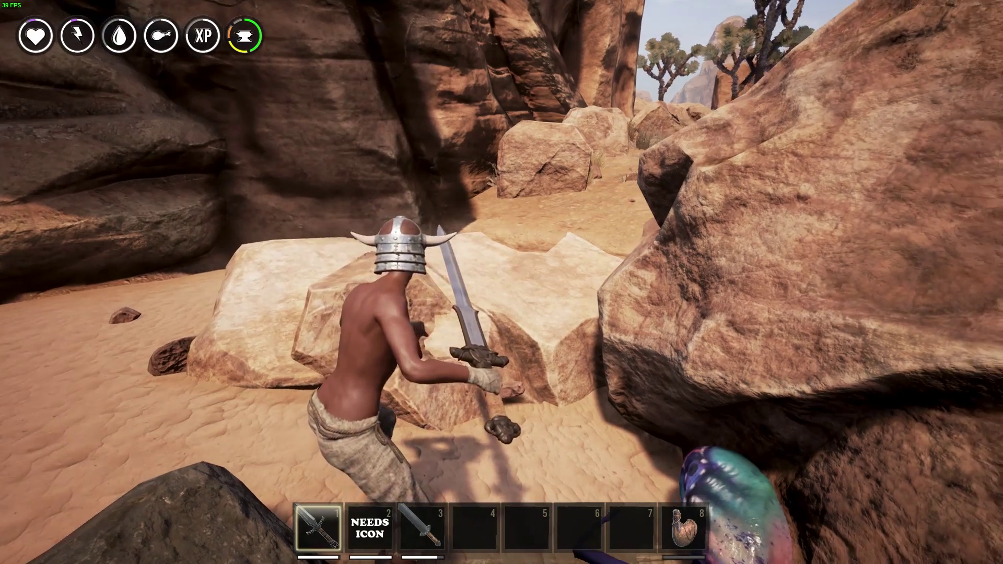
{"action": "key", "text": "shift+Tab"}
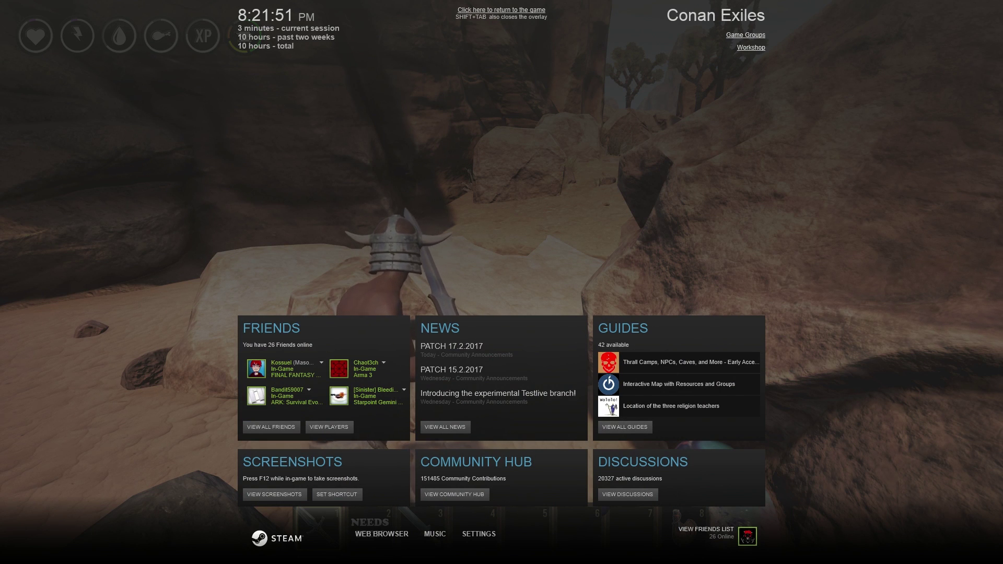
{"action": "key", "text": "alt+Tab"}
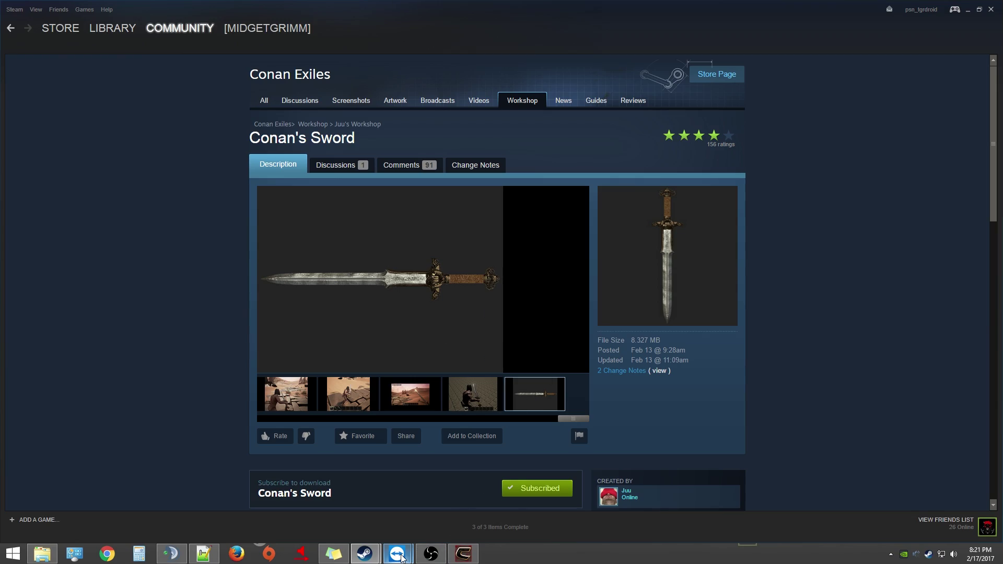
{"action": "key", "text": "alt+Tab"}
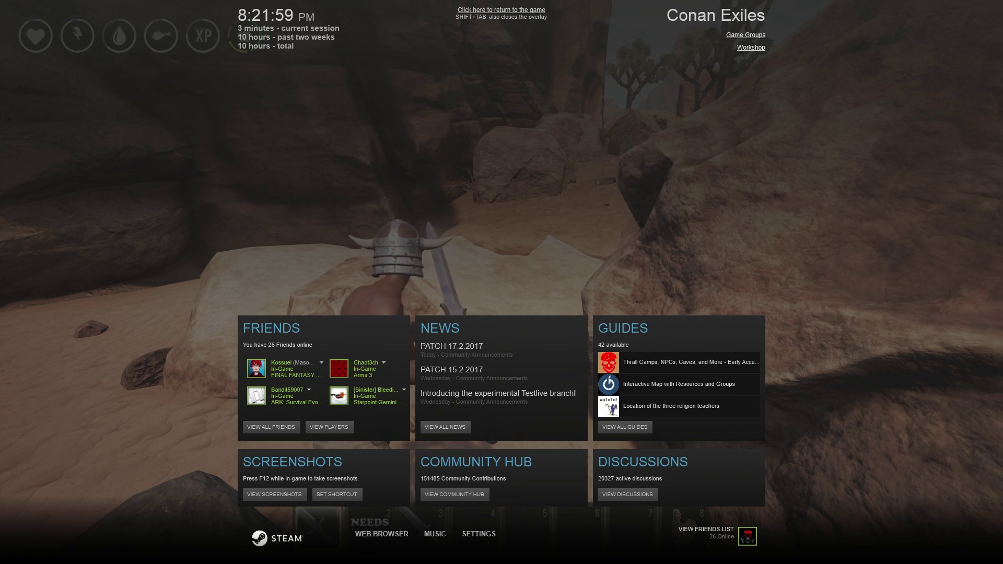
{"action": "key", "text": "shift+Tab"}
Run through the canyon, then kill and harvest the first spider with Conan's Sword
{"action": "key", "text": "w"}
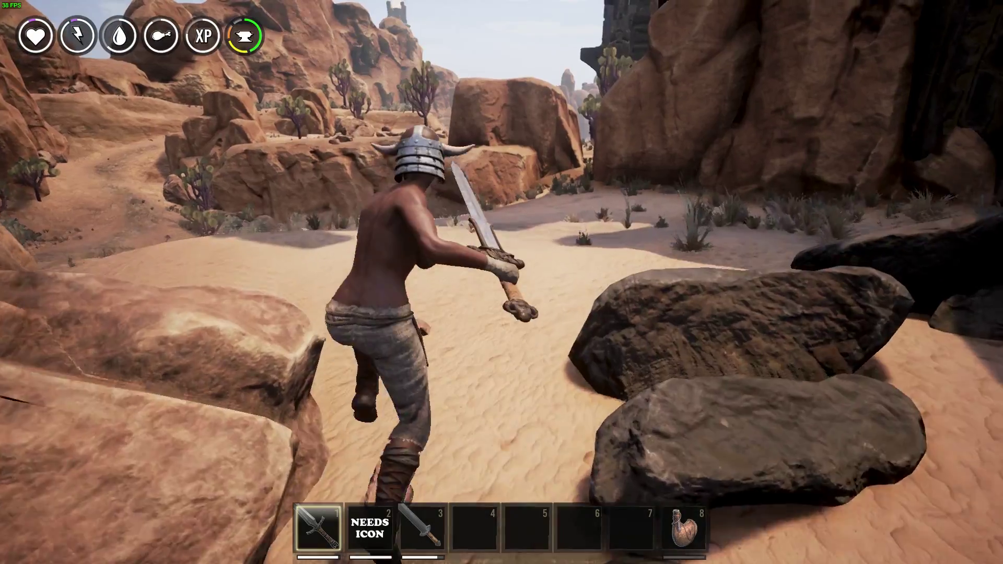
{"action": "key", "text": "space"}
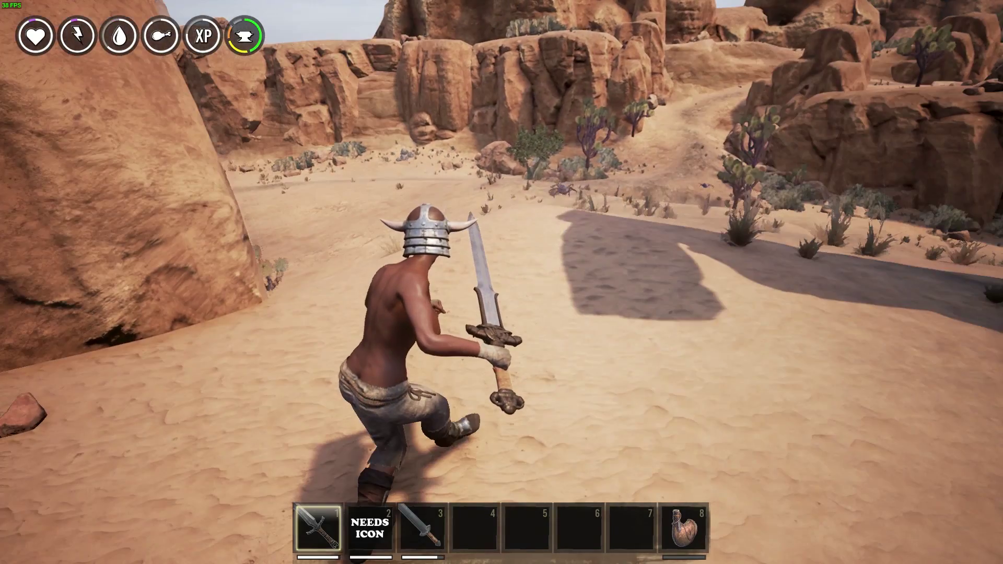
{"action": "key", "text": "w"}
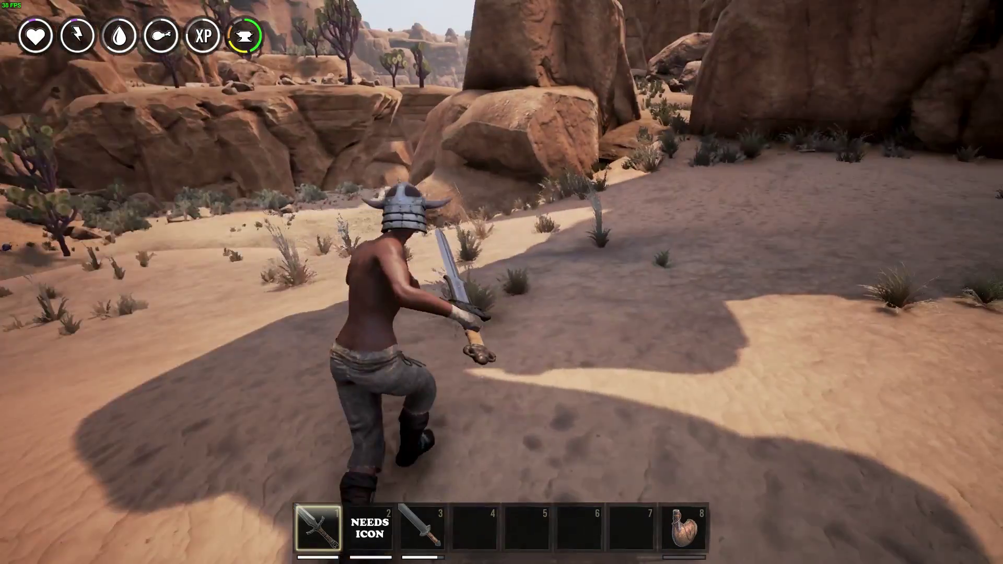
{"action": "left_click", "coordinate": [501, 282]}
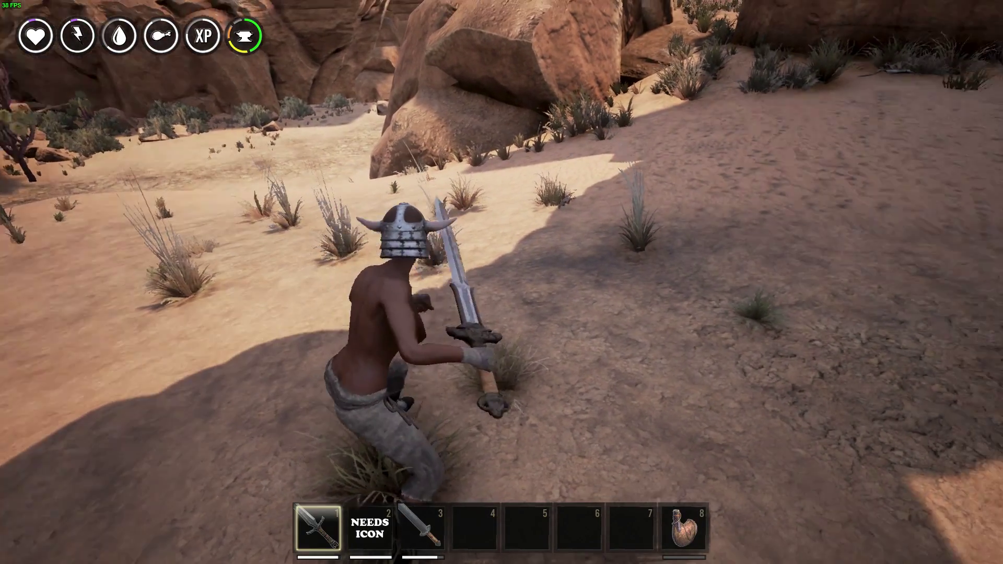
{"action": "key", "text": "w"}
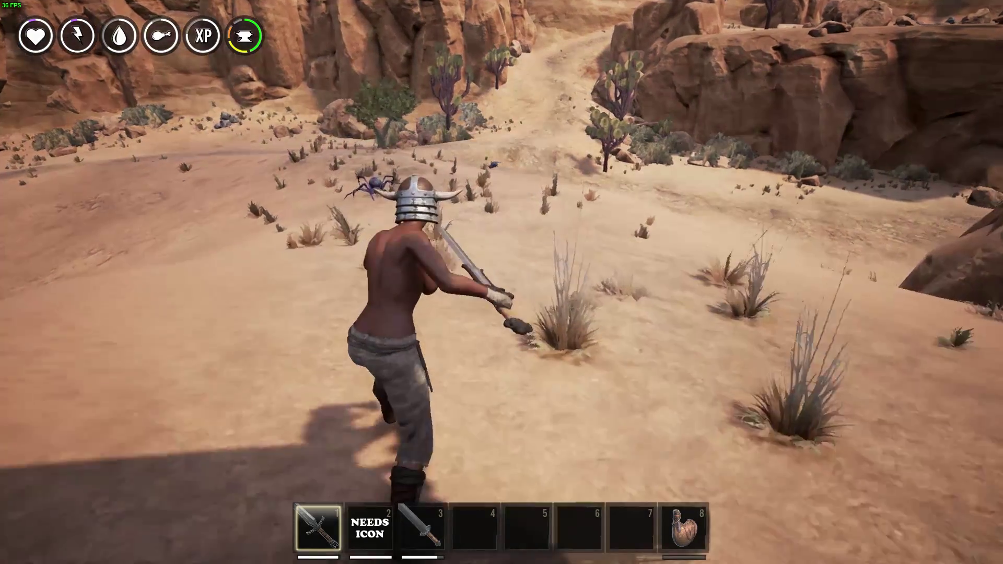
{"action": "key", "text": "w"}
{"action": "left_click", "coordinate": [501, 282]}
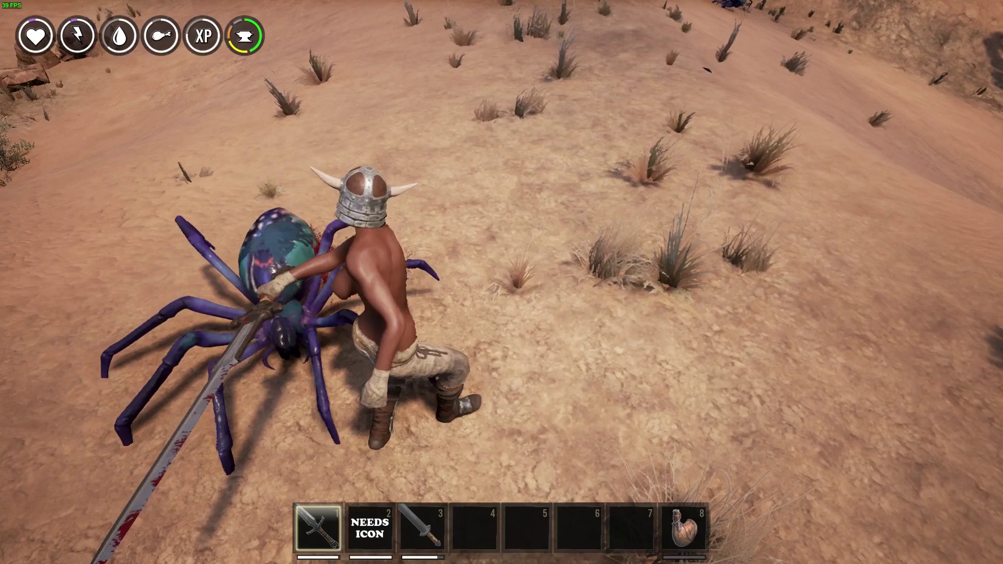
{"action": "left_click", "coordinate": [502, 282]}
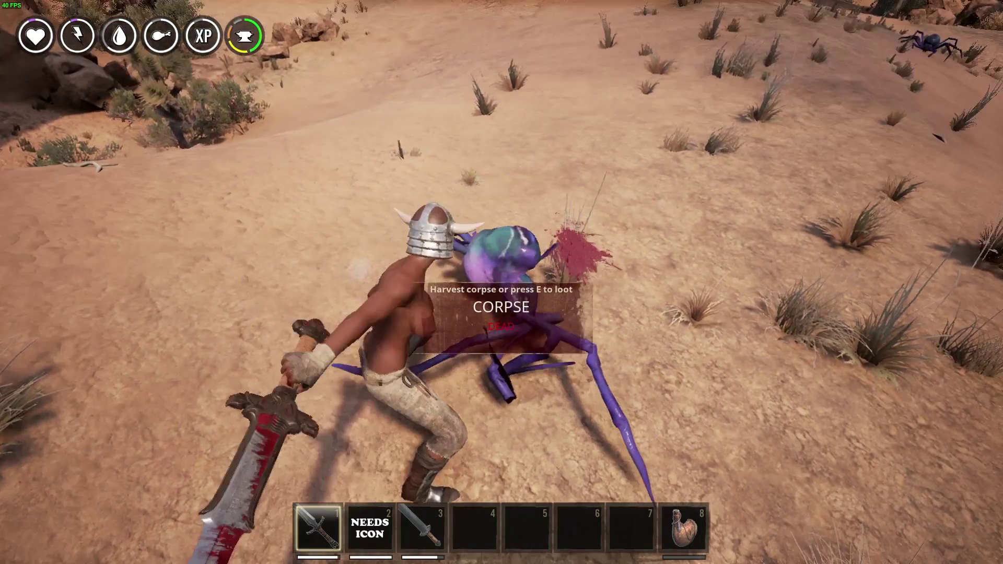
{"action": "left_click", "coordinate": [501, 282]}
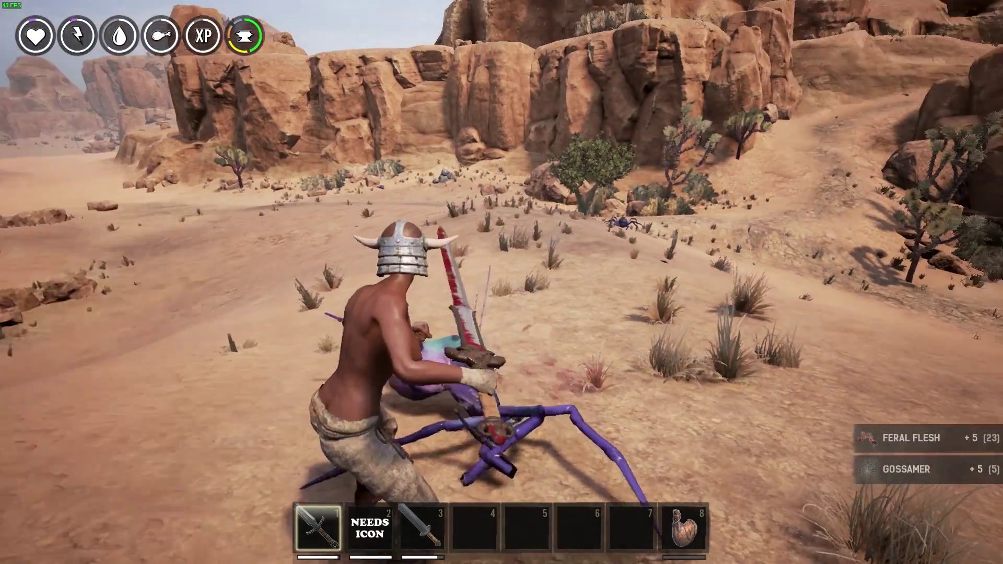
Kill and harvest the second spider with the sword
{"action": "key", "text": "w"}
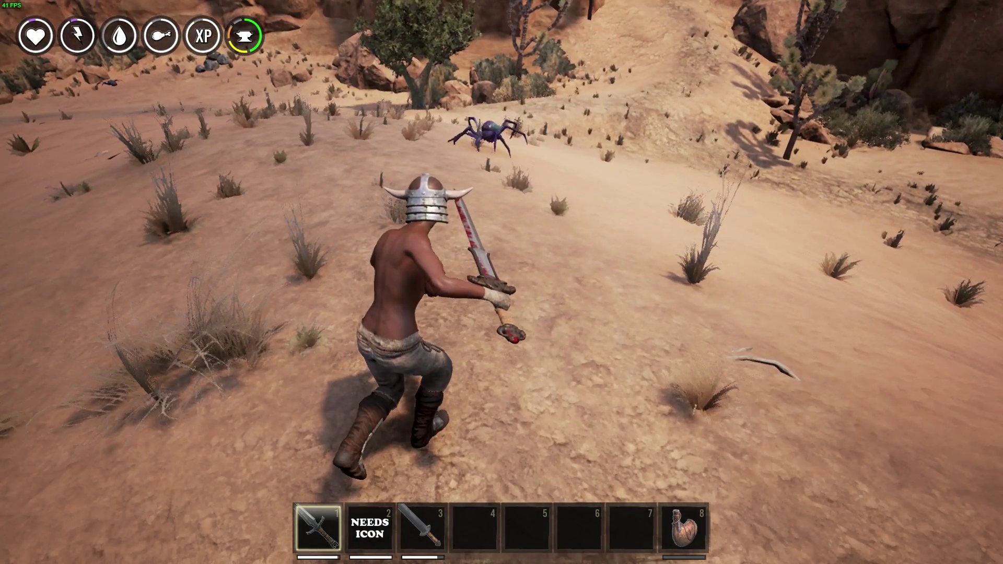
{"action": "key", "text": "w"}
{"action": "left_click", "coordinate": [501, 282]}
{"action": "left_click", "coordinate": [501, 283]}
{"action": "left_click", "coordinate": [501, 282]}
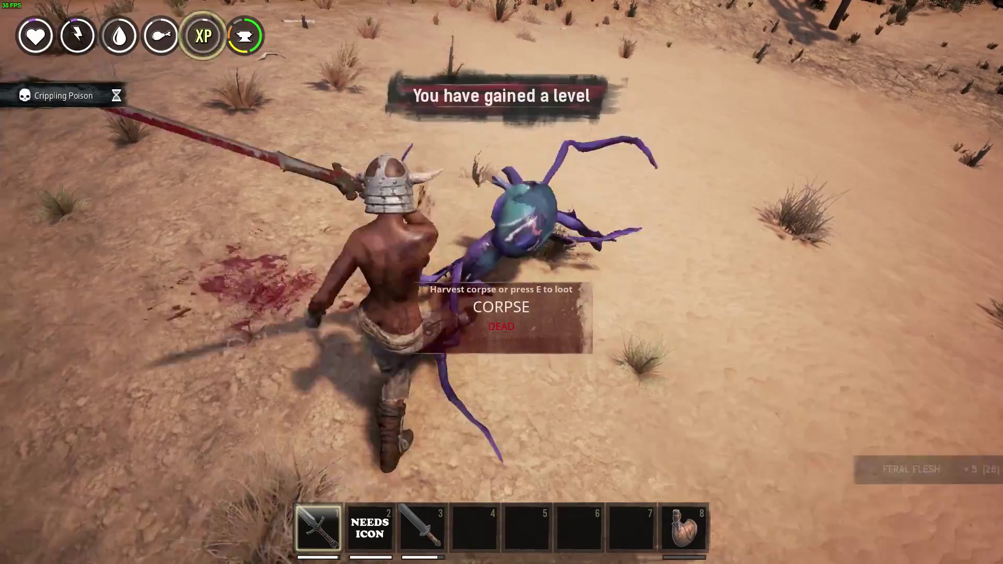
{"action": "left_click", "coordinate": [502, 282]}
Run up the sandy slope toward the rocks, checking the world map on the way
{"action": "key", "text": "w"}
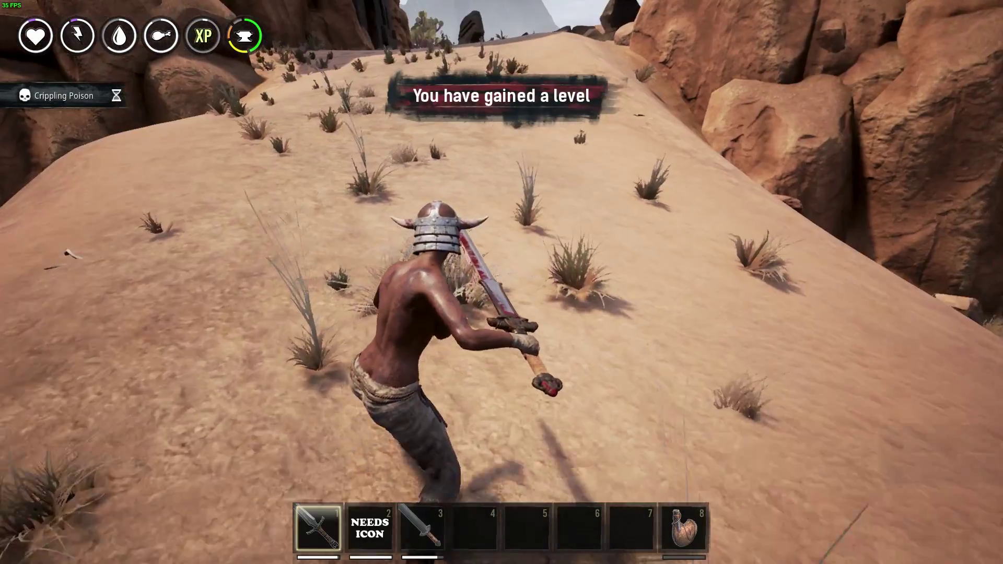
{"action": "key", "text": "m"}
{"action": "key", "text": "m"}
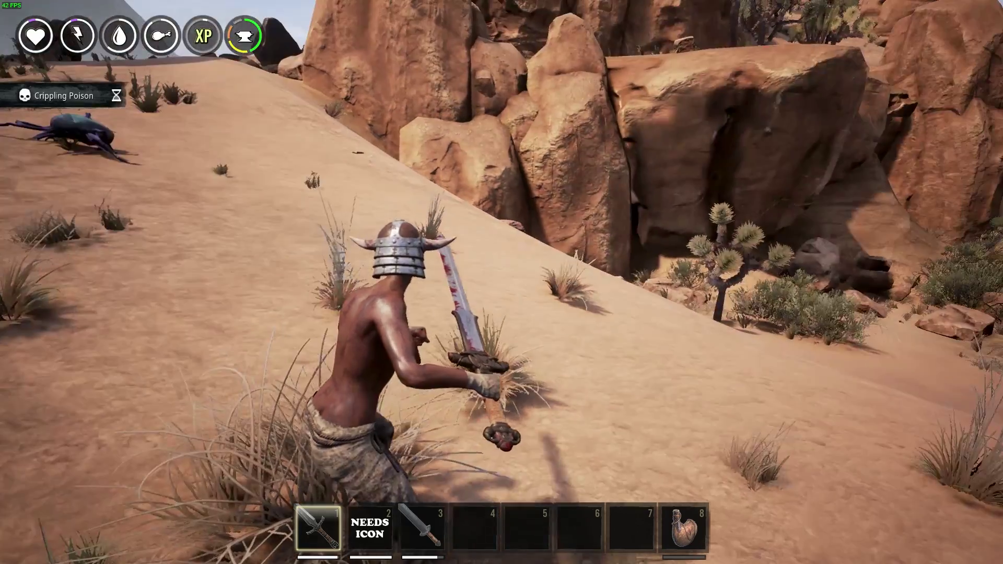
{"action": "key", "text": "w"}
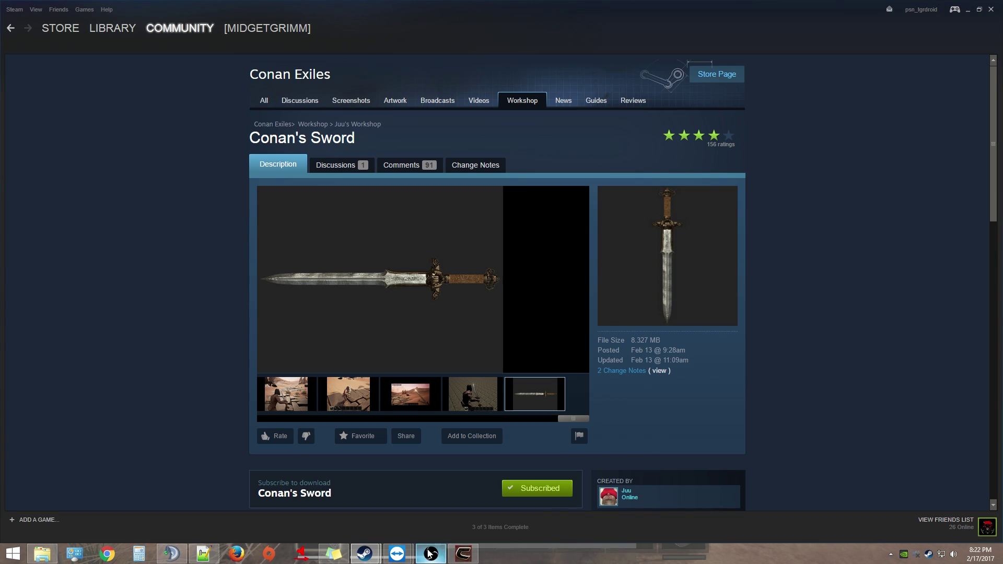
In the HOUSESERVER TeamViewer session, browse the server's Explorer into game\ConanSandbox\Mods
{"action": "mouse_move", "coordinate": [393, 554]}
{"action": "left_click", "coordinate": [457, 496]}
{"action": "left_click", "coordinate": [465, 291]}
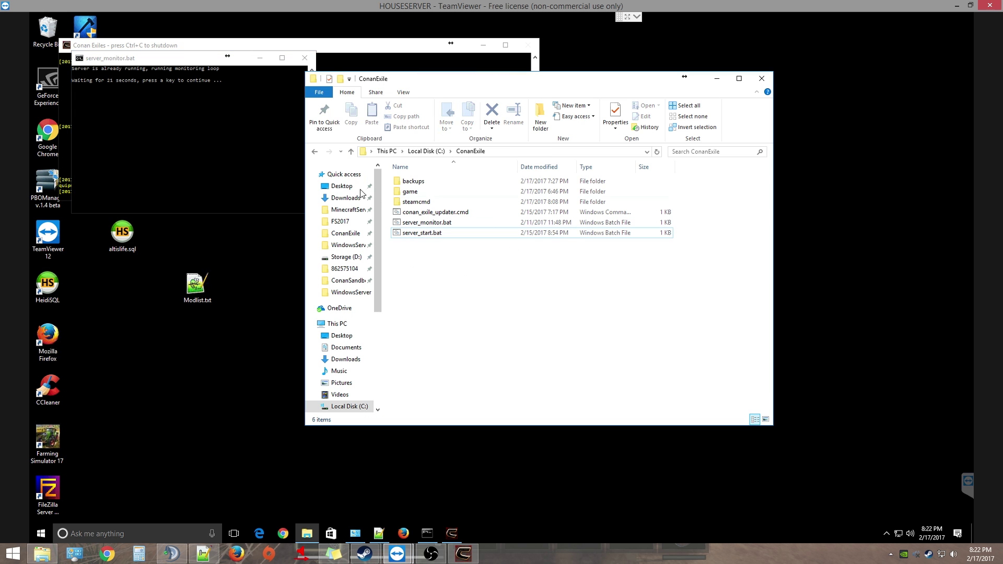
{"action": "double_click", "coordinate": [423, 195]}
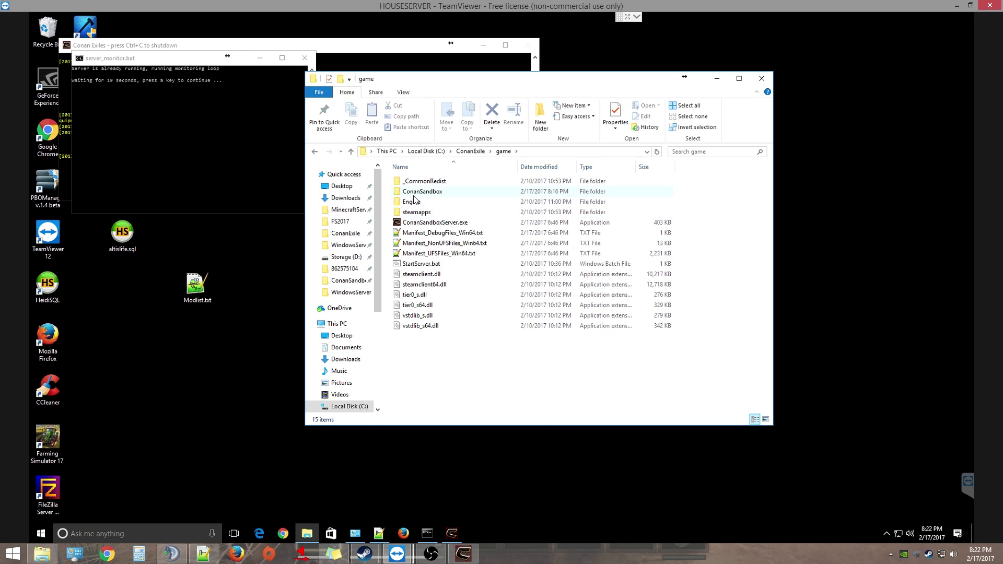
{"action": "double_click", "coordinate": [413, 193]}
{"action": "double_click", "coordinate": [412, 210]}
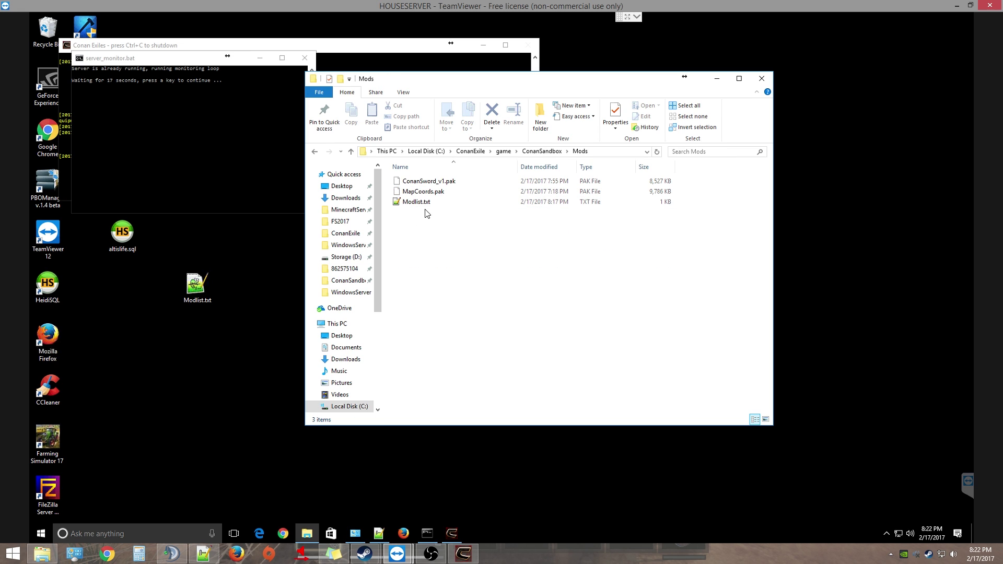